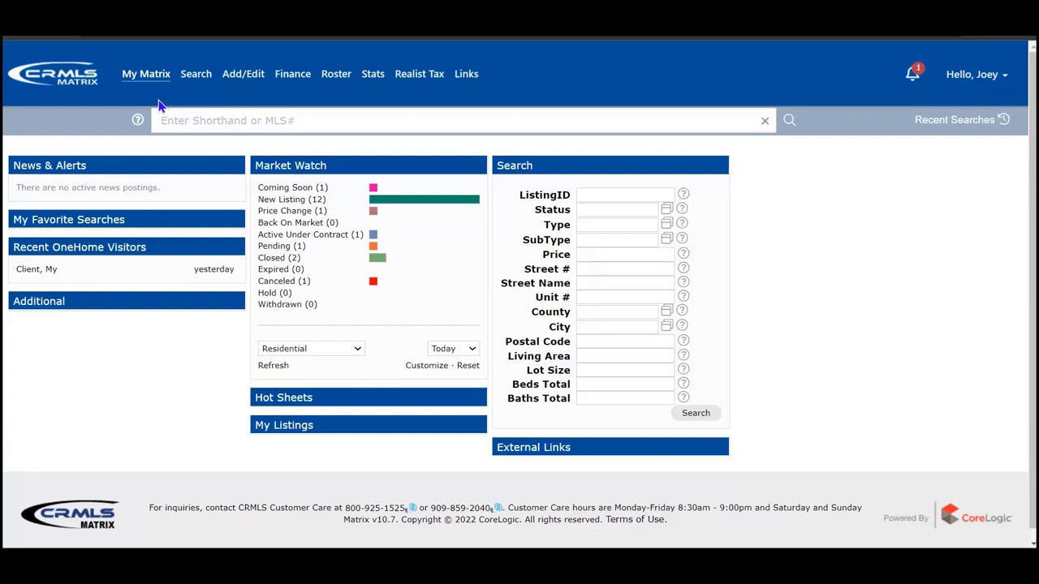
- Open the saved CMAs list under My Matrix and expand the My Client row
click(145, 75)
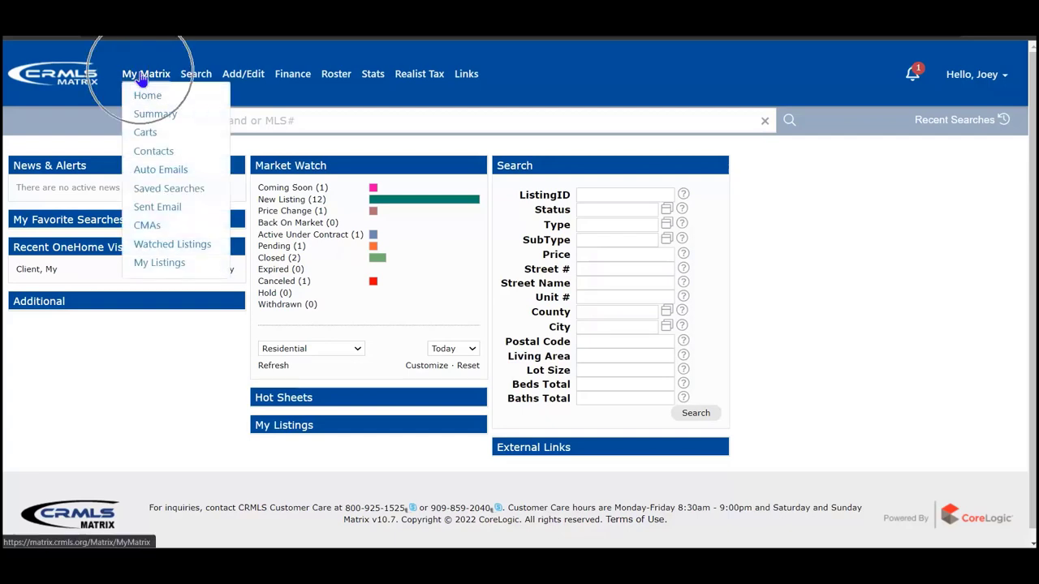
click(141, 75)
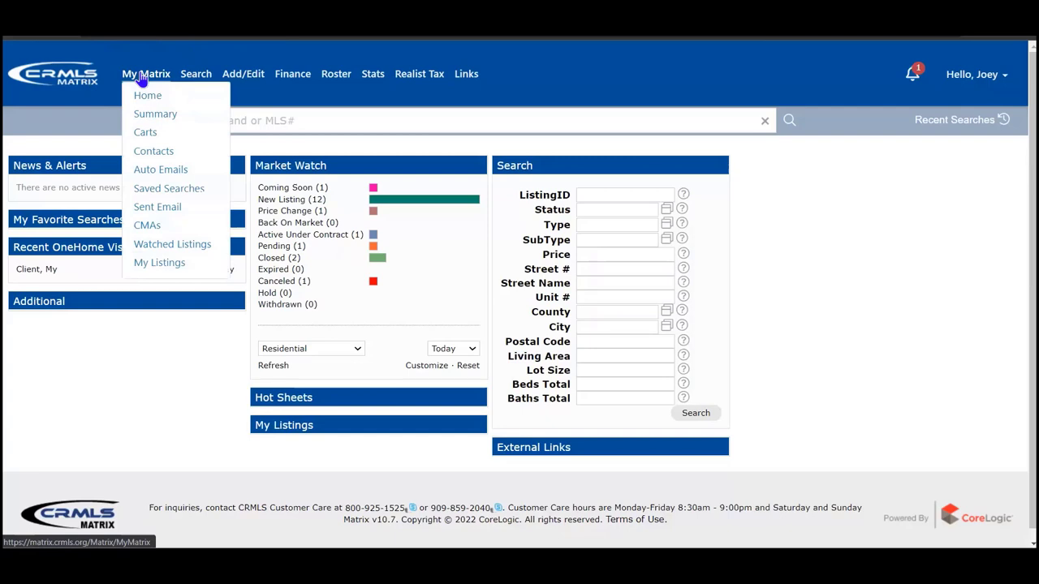
click(185, 225)
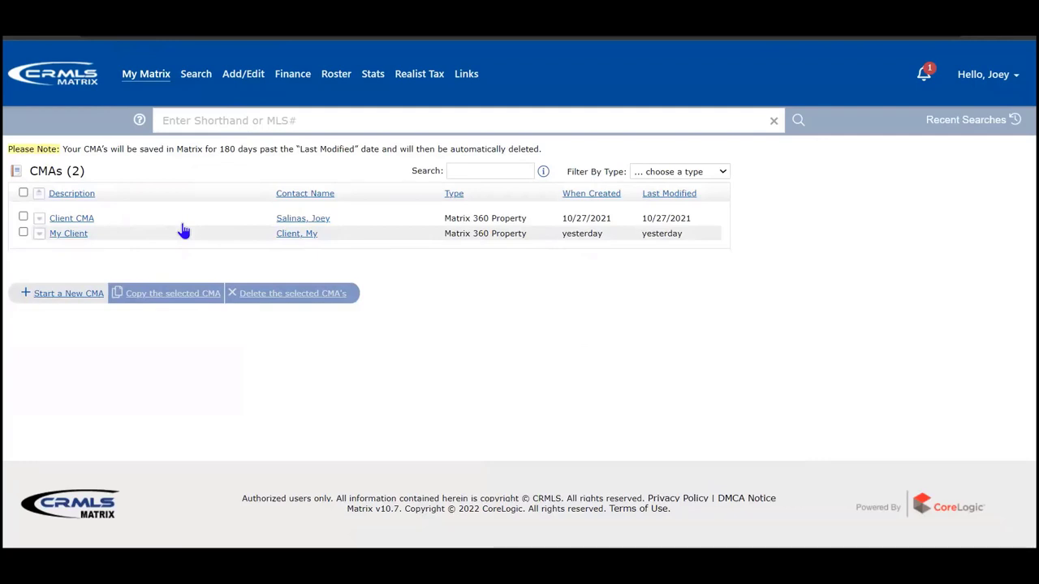
click(38, 237)
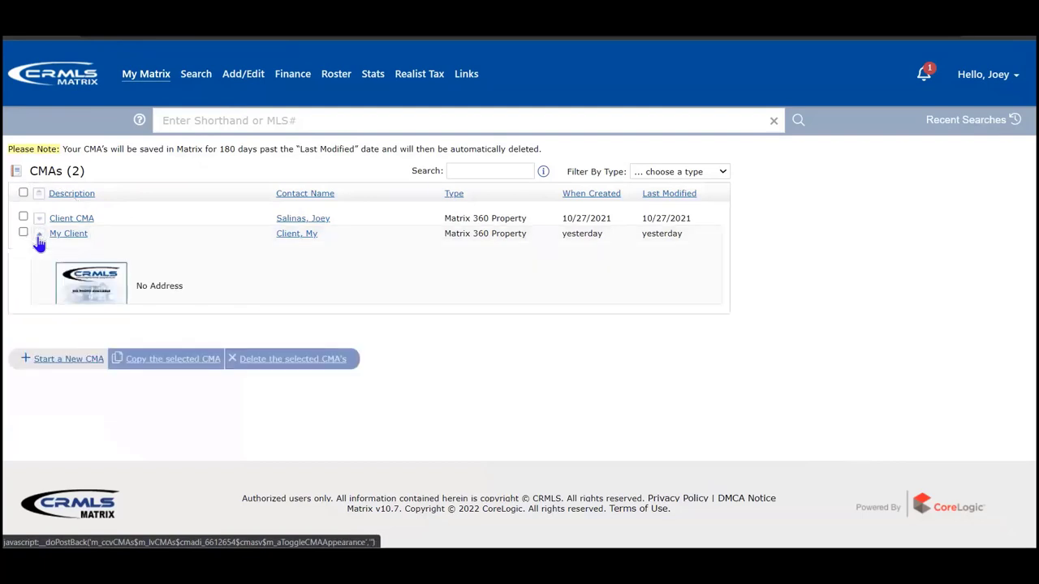
click(81, 369)
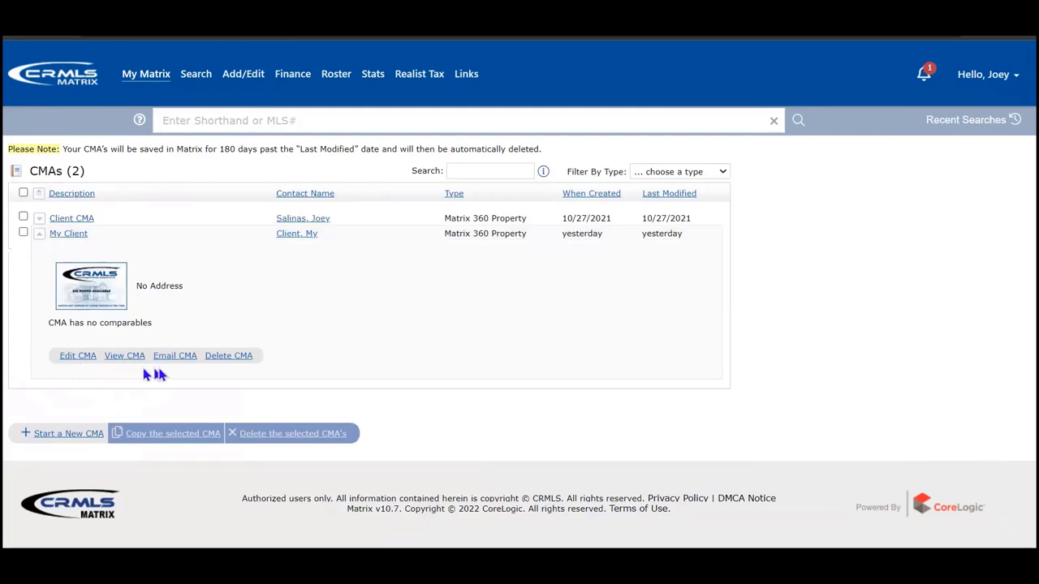
click(232, 368)
- Start a new CMA, opening the wizard's Start page
click(69, 445)
click(69, 445)
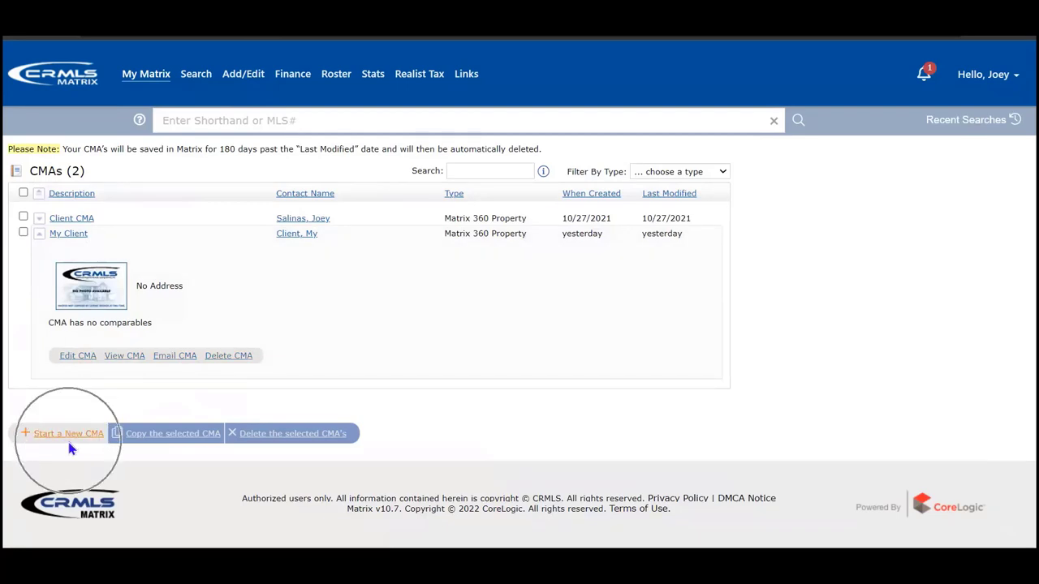
click(70, 447)
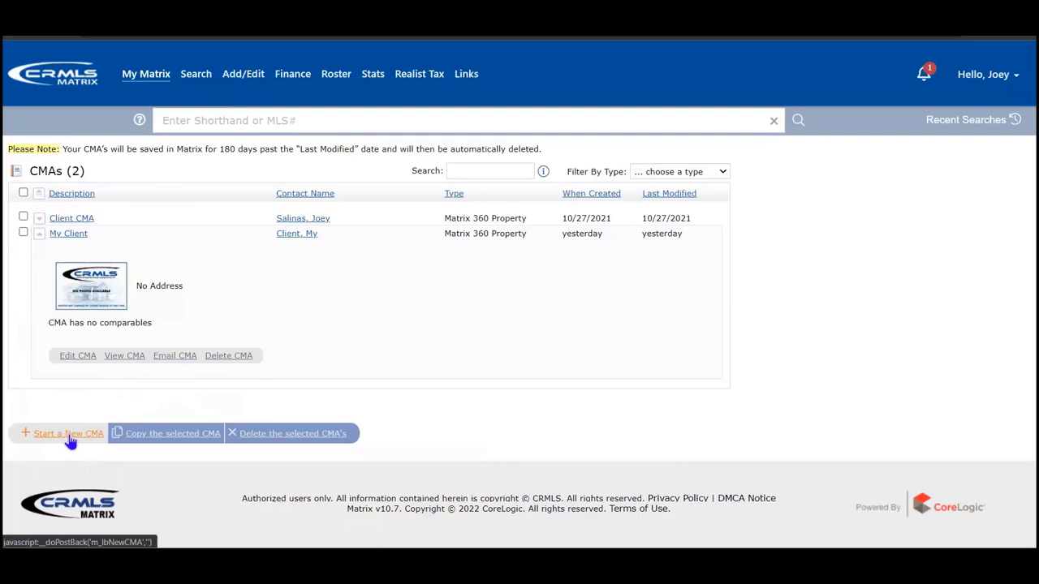
click(70, 435)
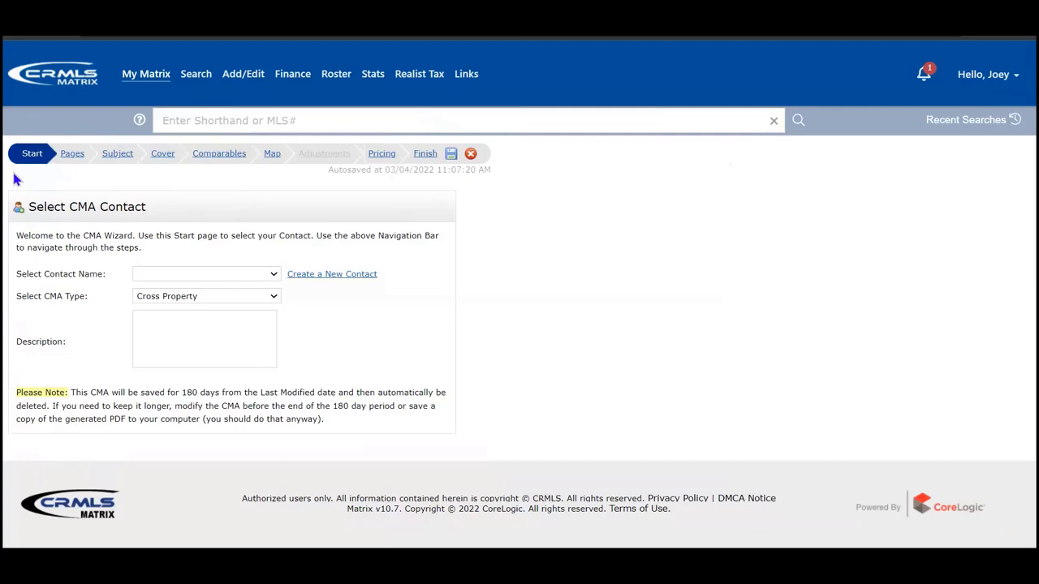
- Pick the client as contact, set the CMA type to Matrix 360 Property, and select Description
click(227, 275)
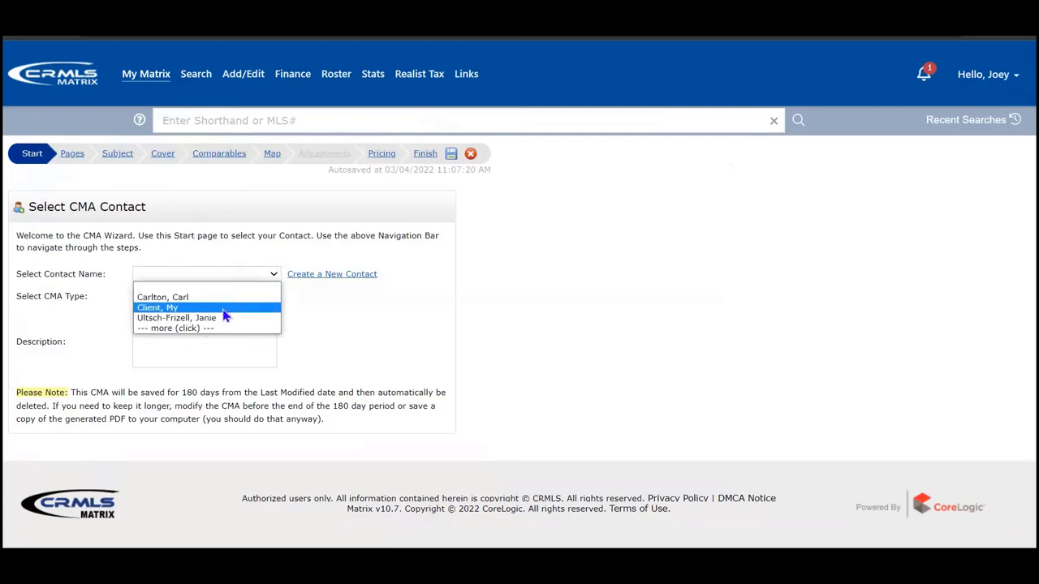
click(225, 308)
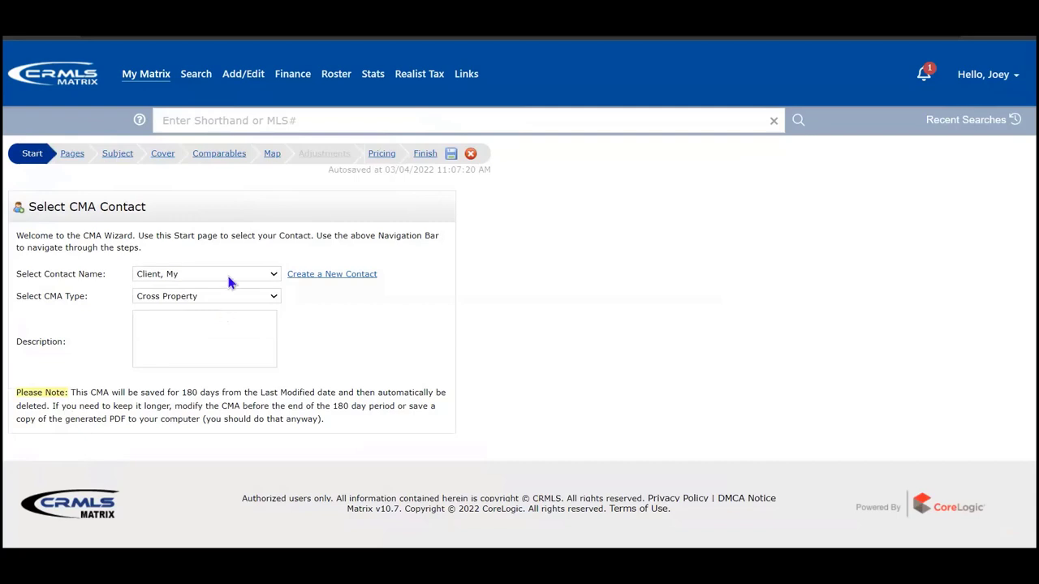
click(318, 284)
click(317, 284)
click(241, 299)
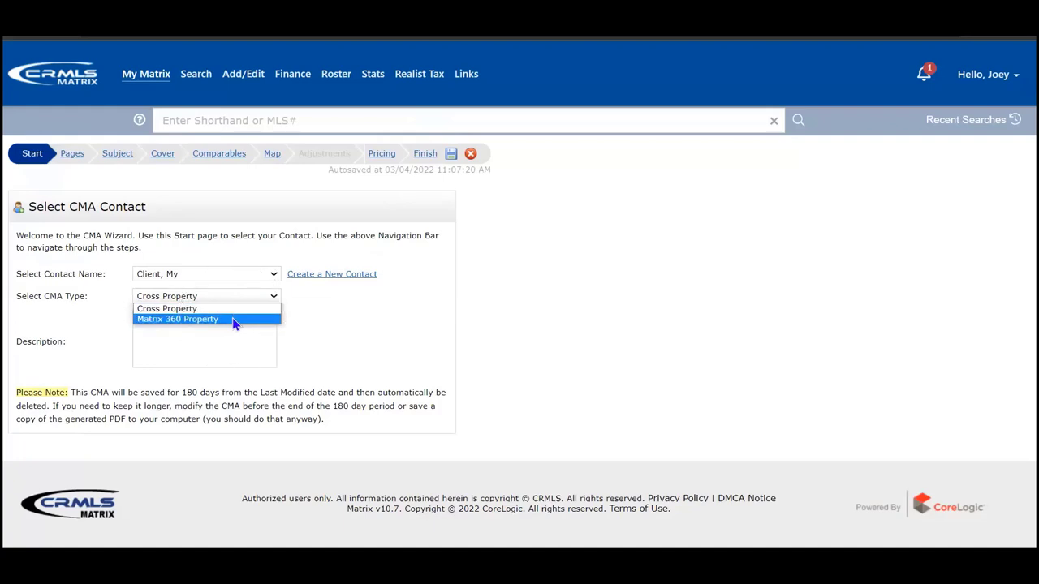
click(234, 321)
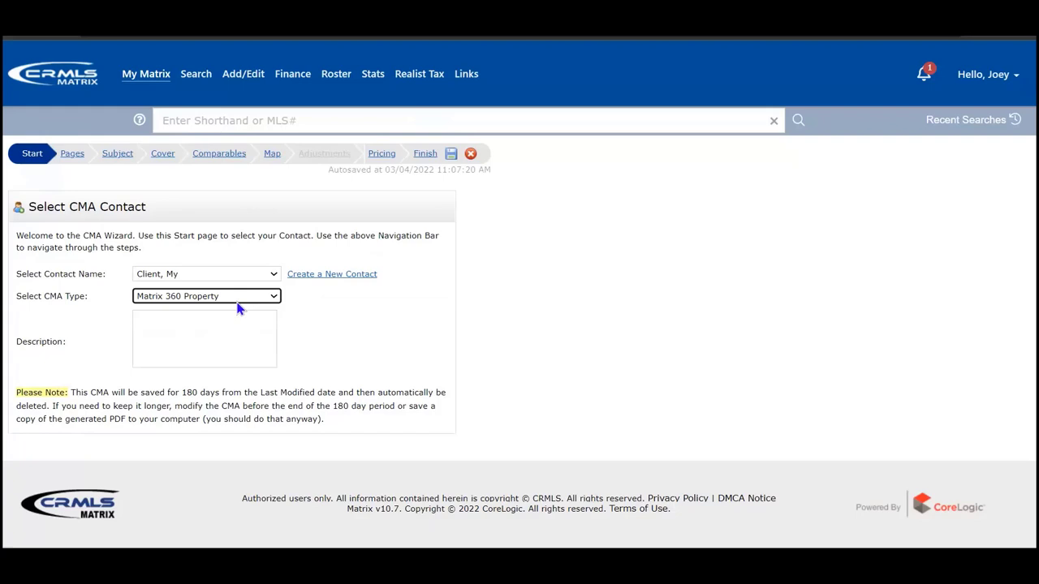
click(157, 327)
- On the Pages step, expand the Cover, Subject/Adjustments, Comparables and Static page groups
click(72, 159)
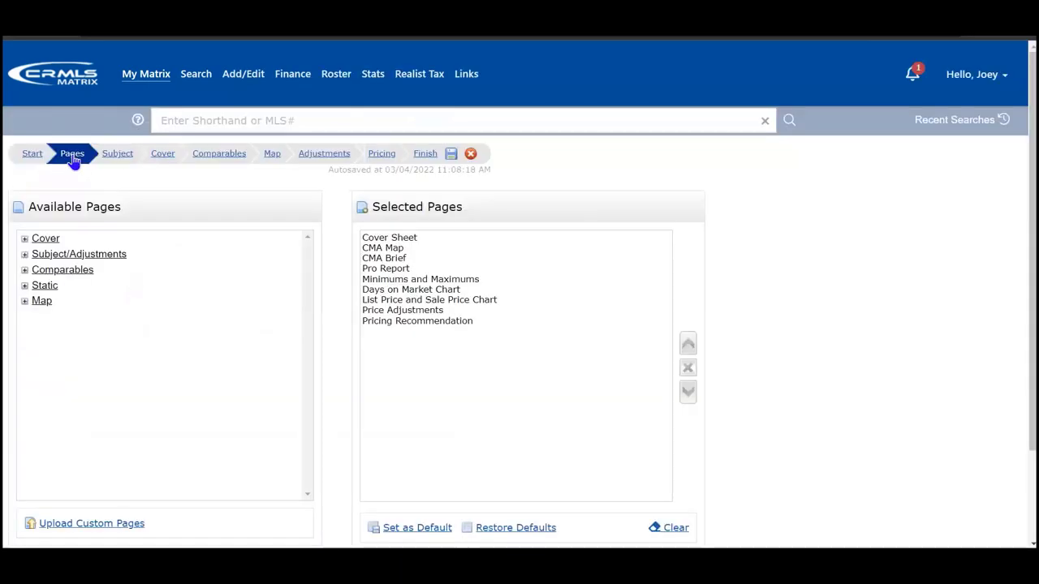
click(137, 207)
click(477, 212)
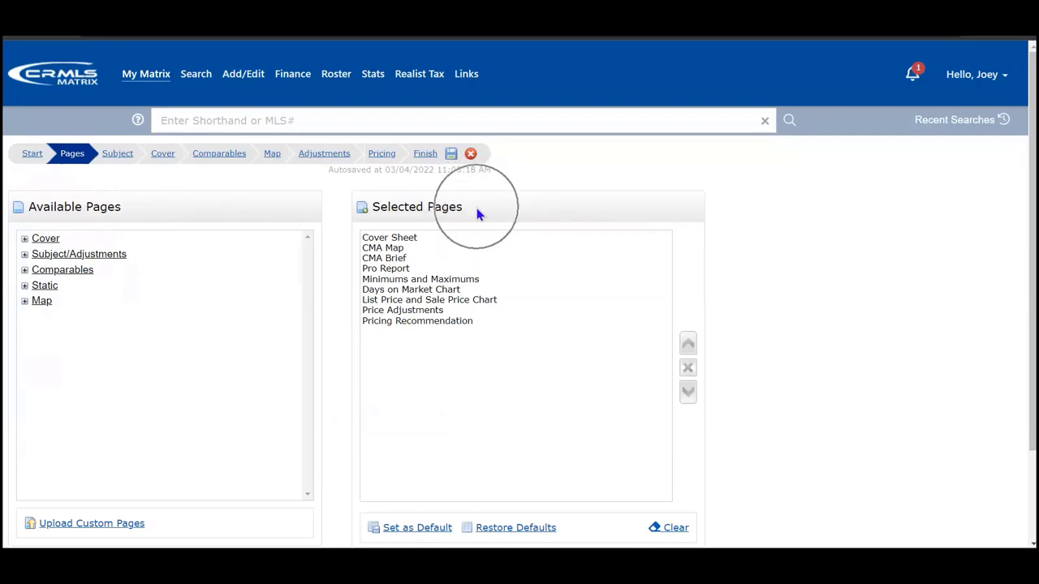
click(477, 213)
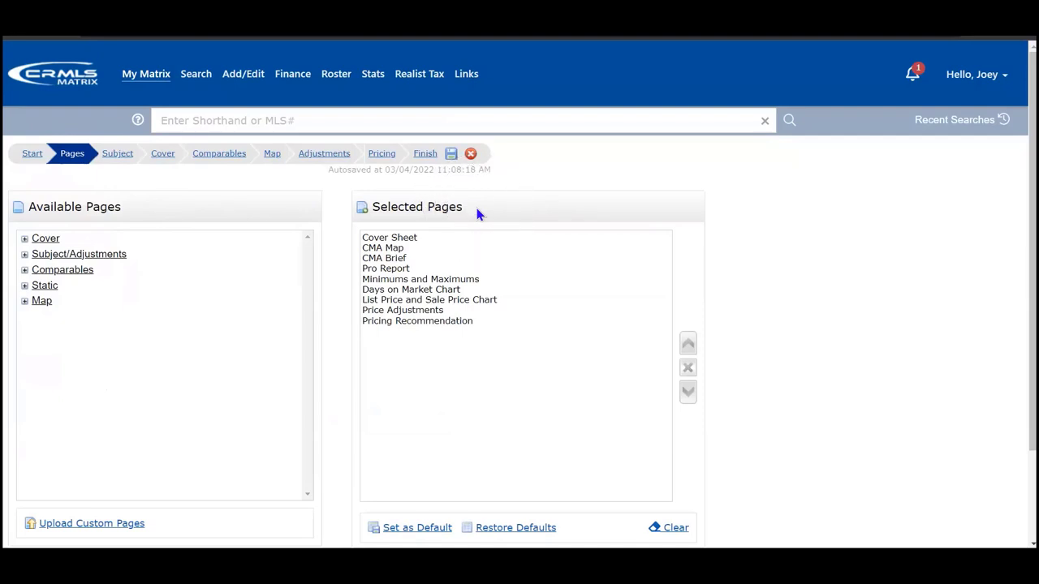
click(148, 213)
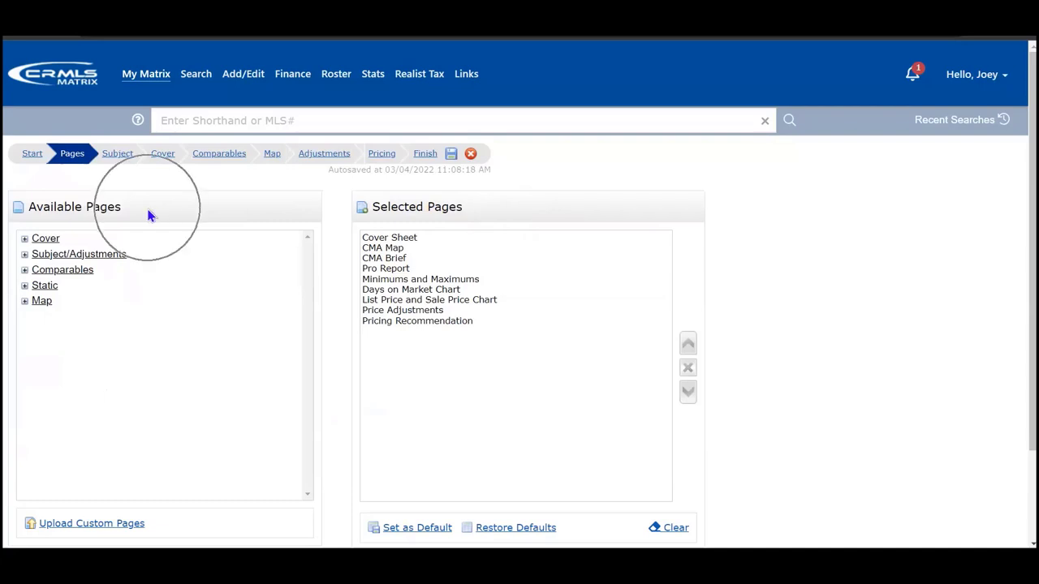
click(25, 240)
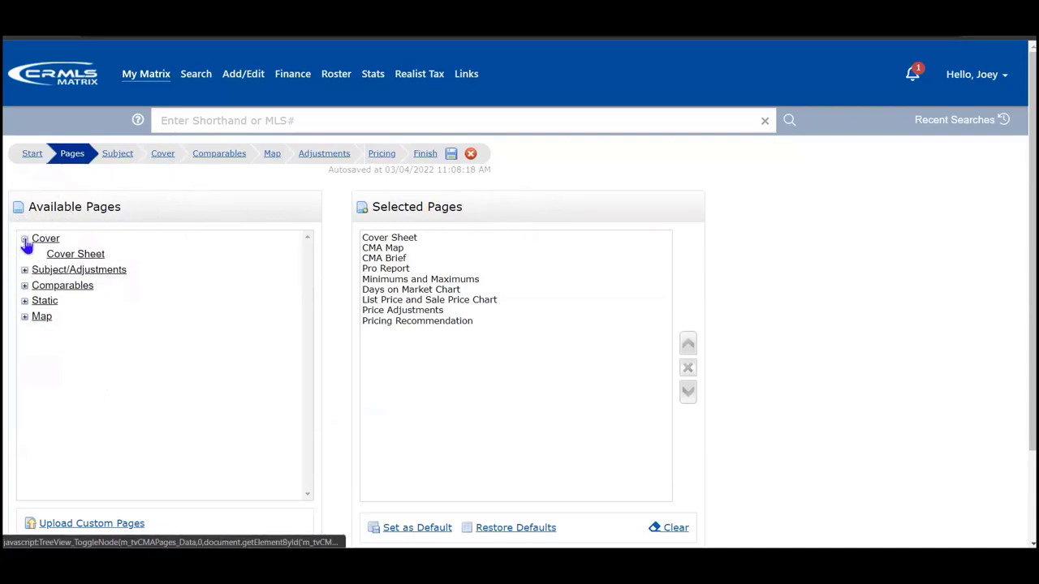
click(25, 271)
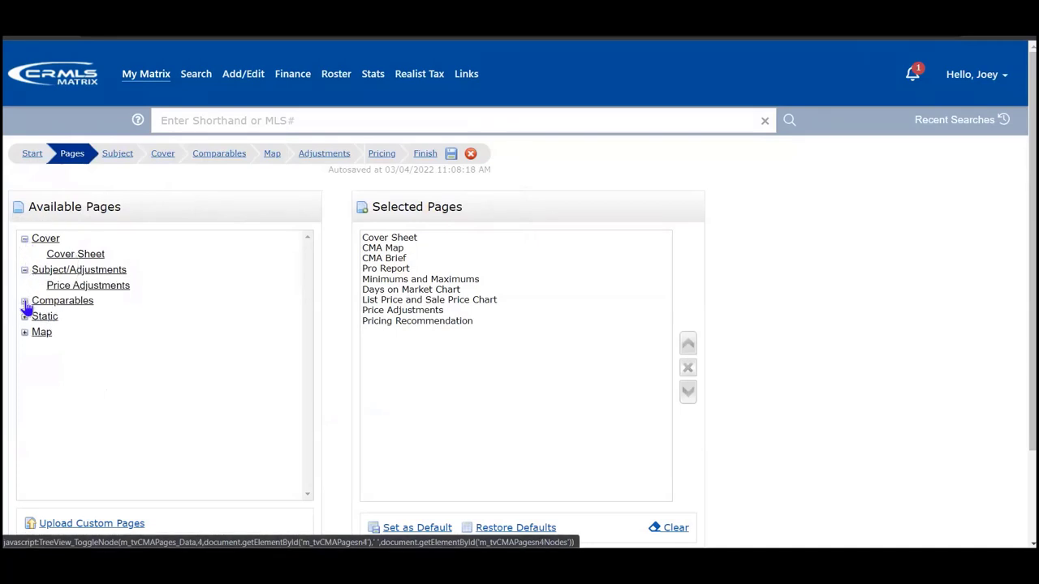
click(25, 301)
click(26, 410)
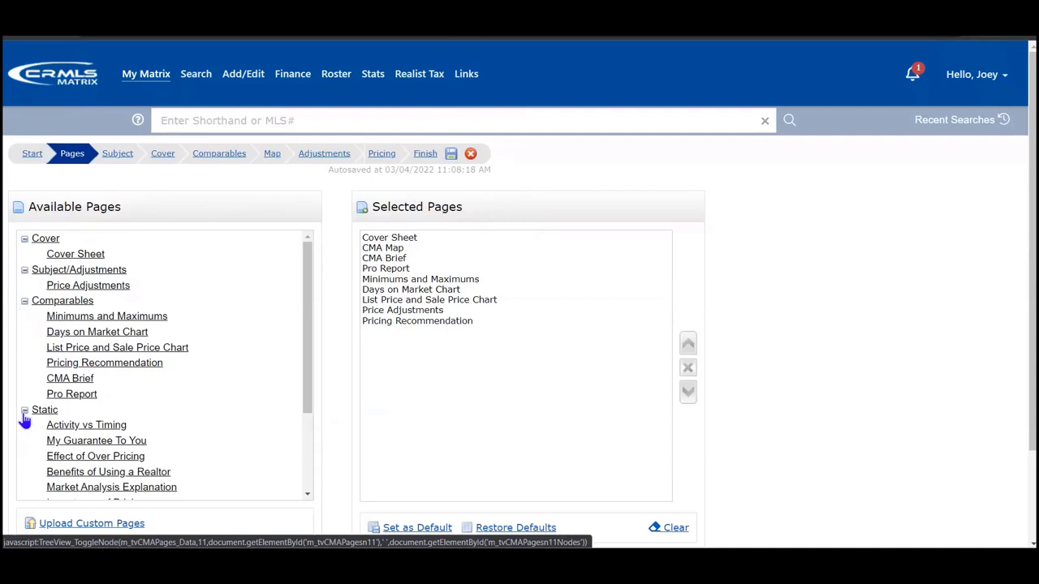
click(28, 524)
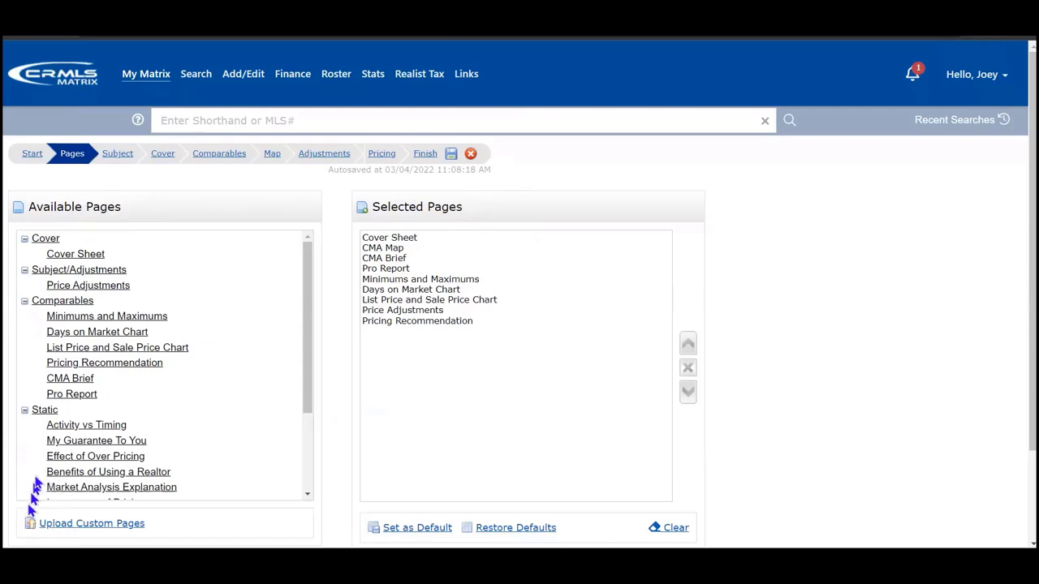
- Keep the nine default selected pages, including Cover Sheet, and continue to the Subject step
click(80, 258)
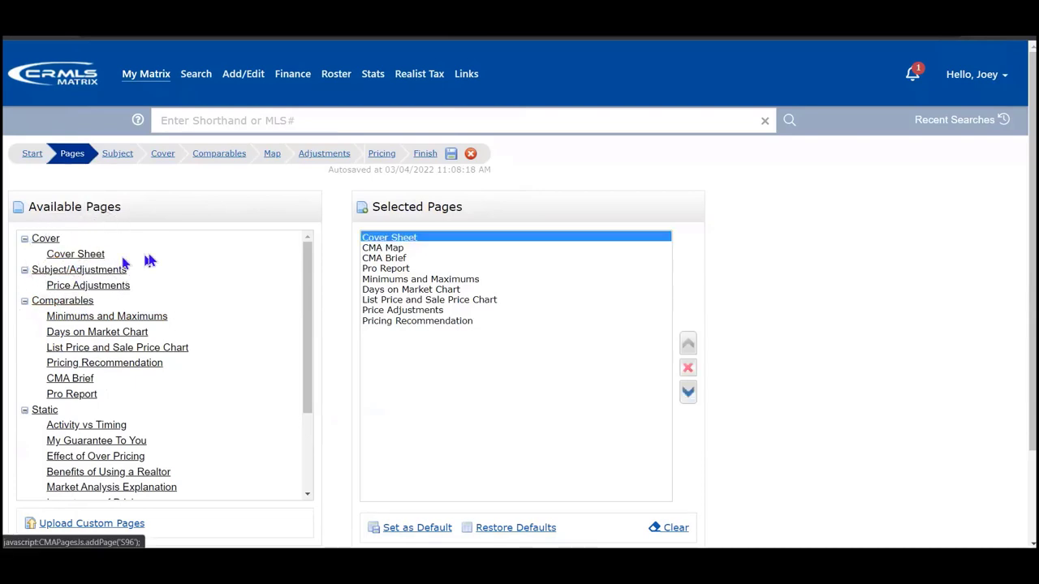
click(454, 245)
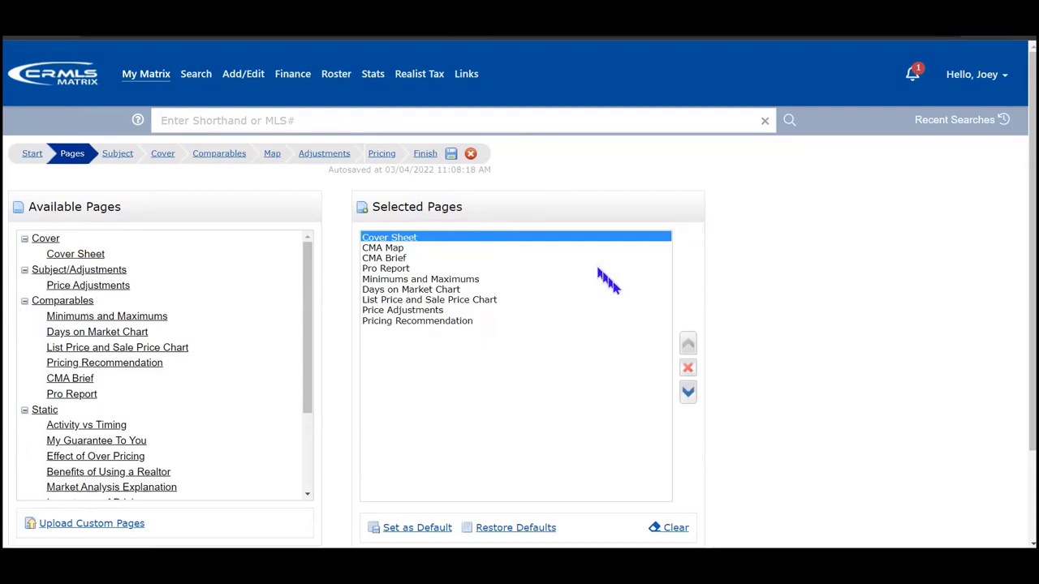
click(666, 367)
click(118, 158)
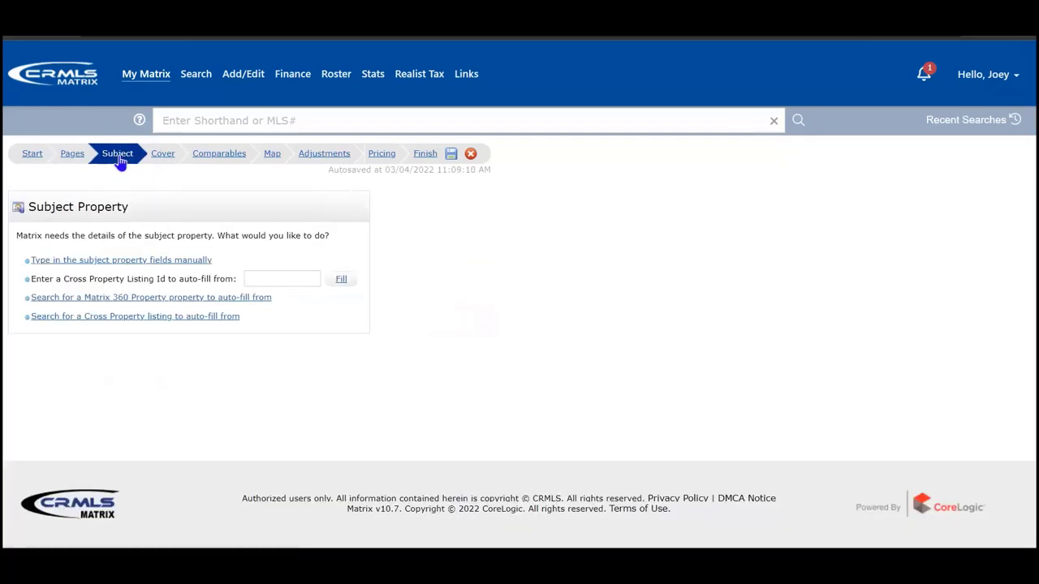
- Choose to fill the subject from a search of Matrix 360 properties
click(133, 257)
click(133, 258)
click(157, 278)
click(127, 306)
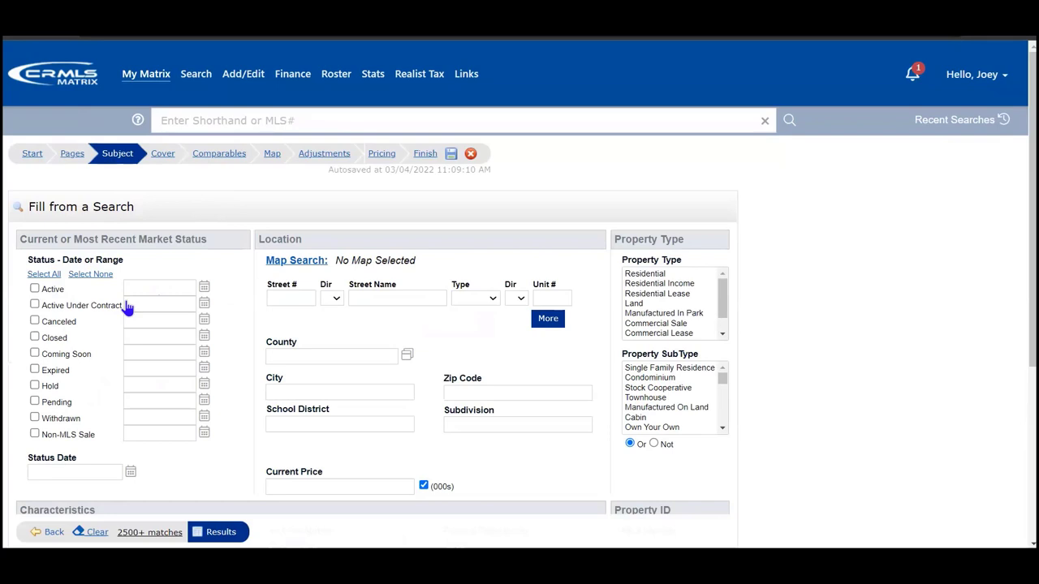
- Search street name 'Main' in city 'La Mirada' and show the matching listing
click(299, 300)
click(300, 301)
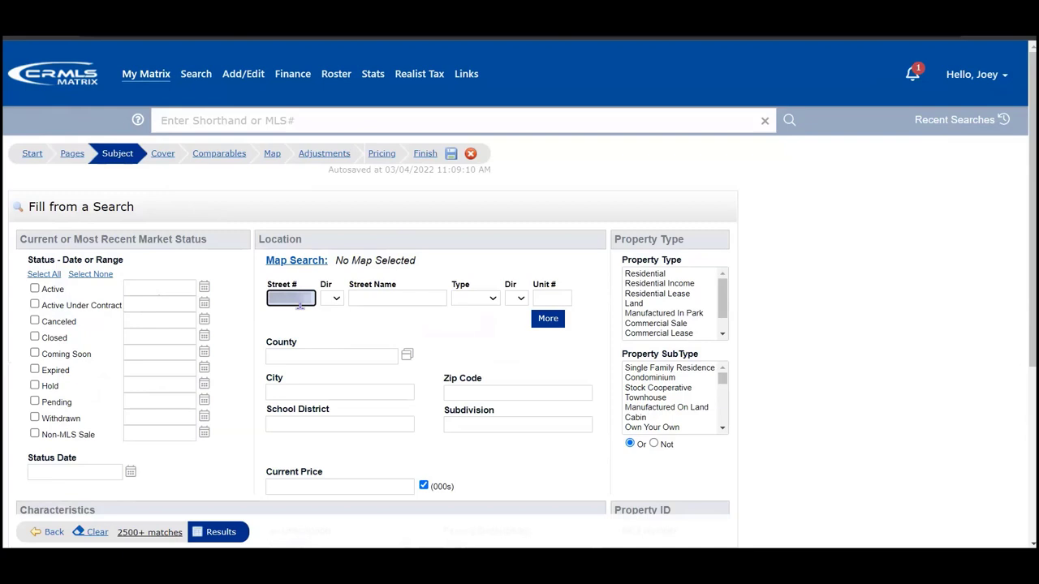
key(Tab)
key(Tab)
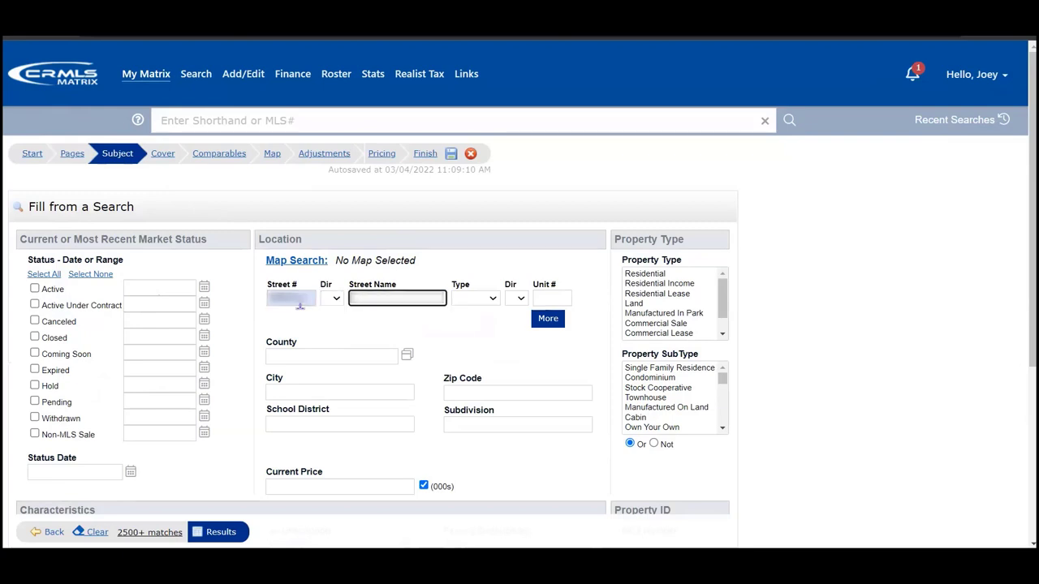
text(Main)
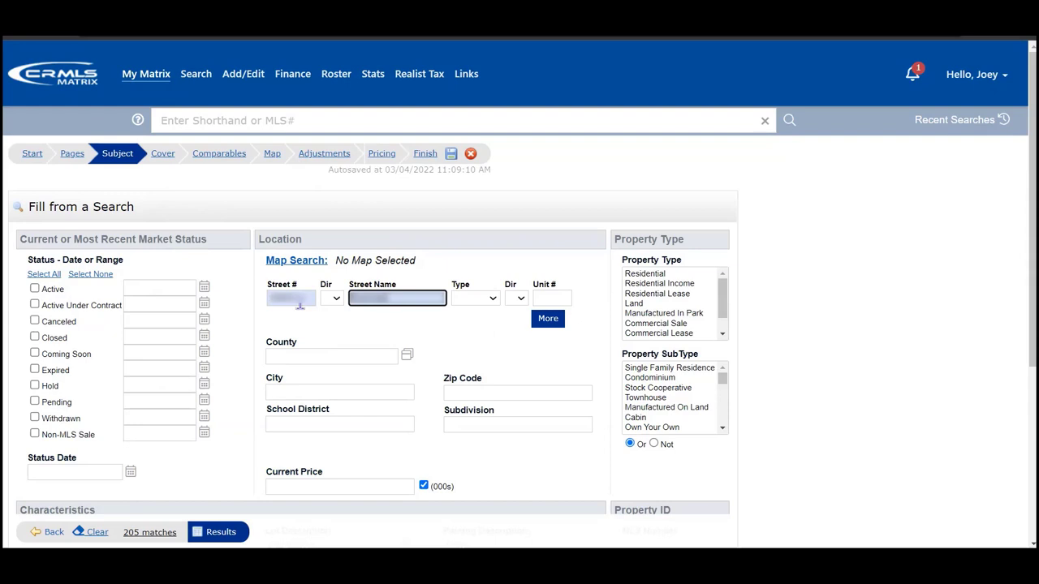
click(305, 393)
click(306, 393)
text(La Mirad)
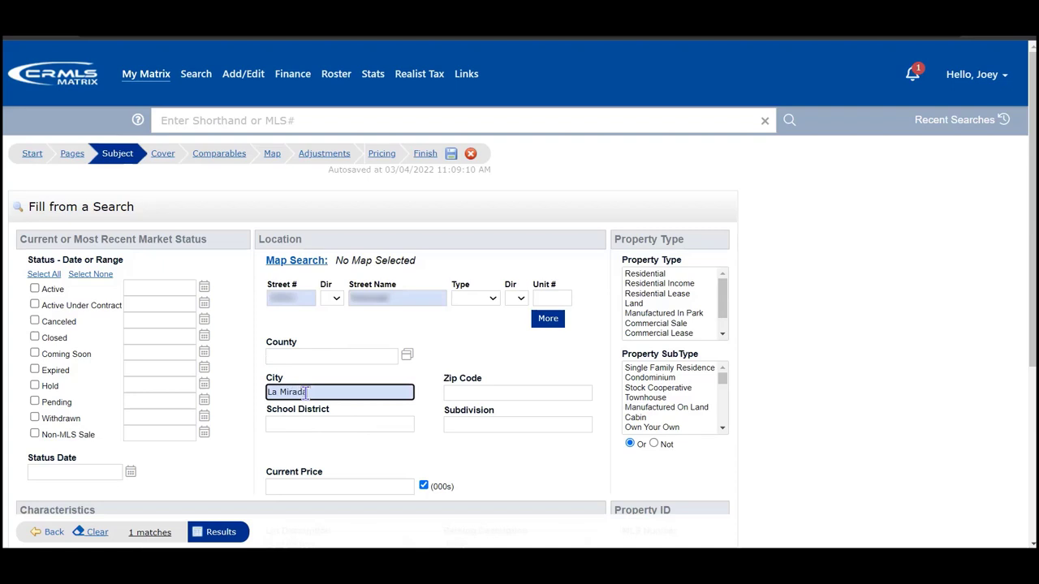
text(a)
click(224, 533)
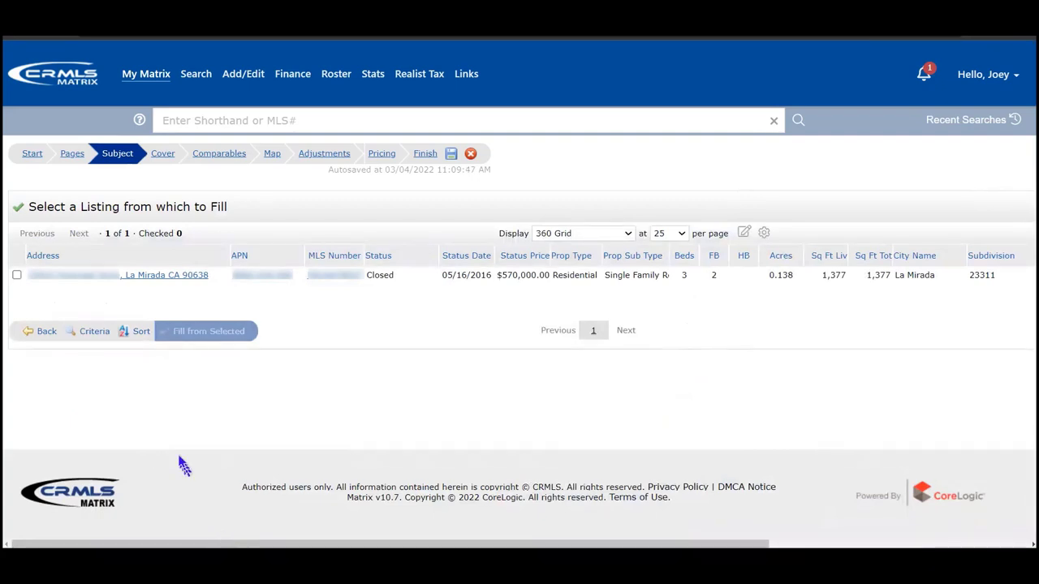
- Fill the subject details from the checked La Mirada listing
click(16, 275)
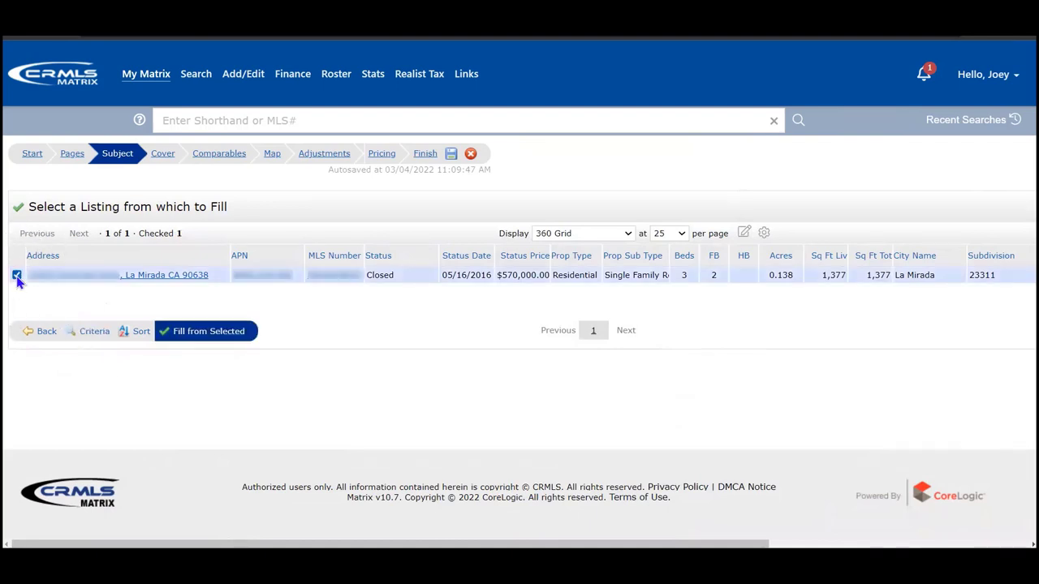
click(211, 337)
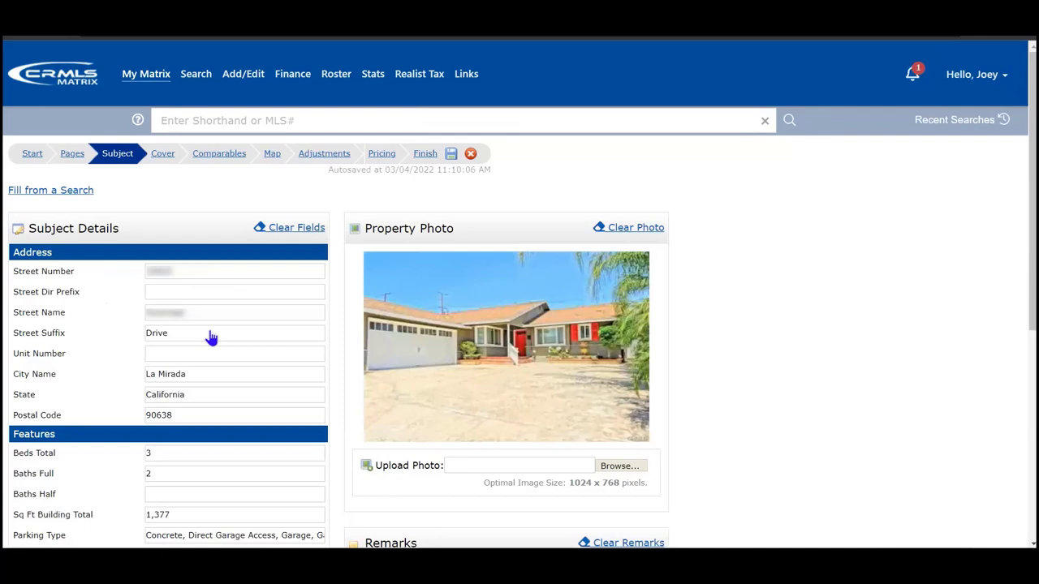
click(91, 264)
scroll(89, 251, down, 3)
click(101, 244)
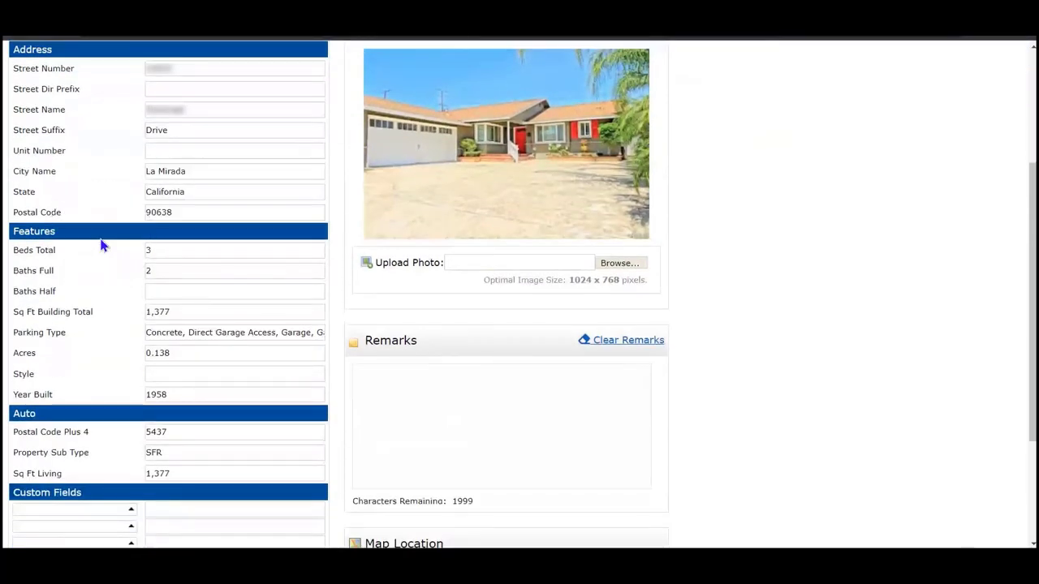
click(101, 243)
scroll(102, 243, up, 3)
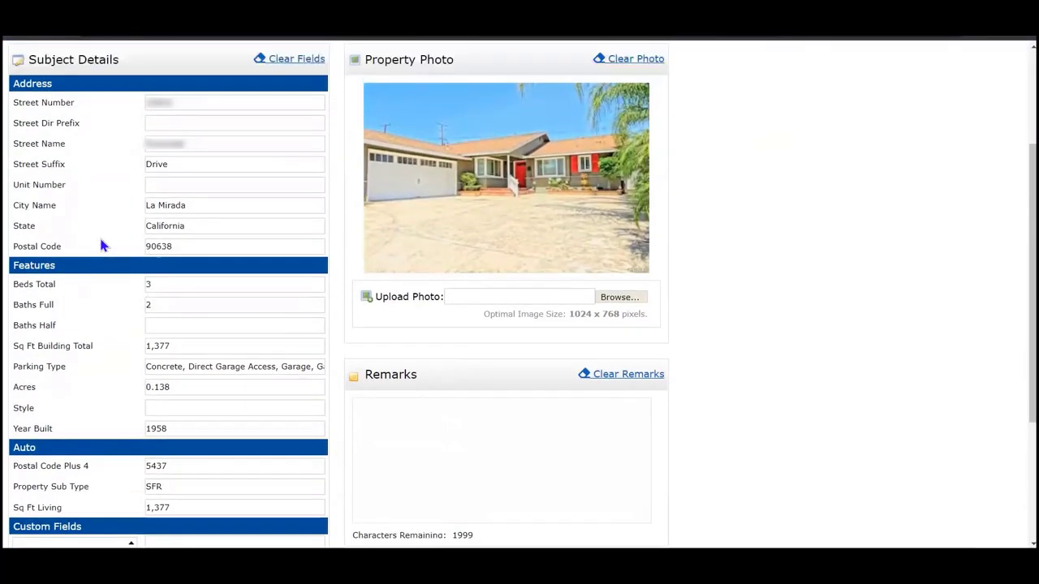
- Review the subject details and photo, then go to the Cover step
click(522, 235)
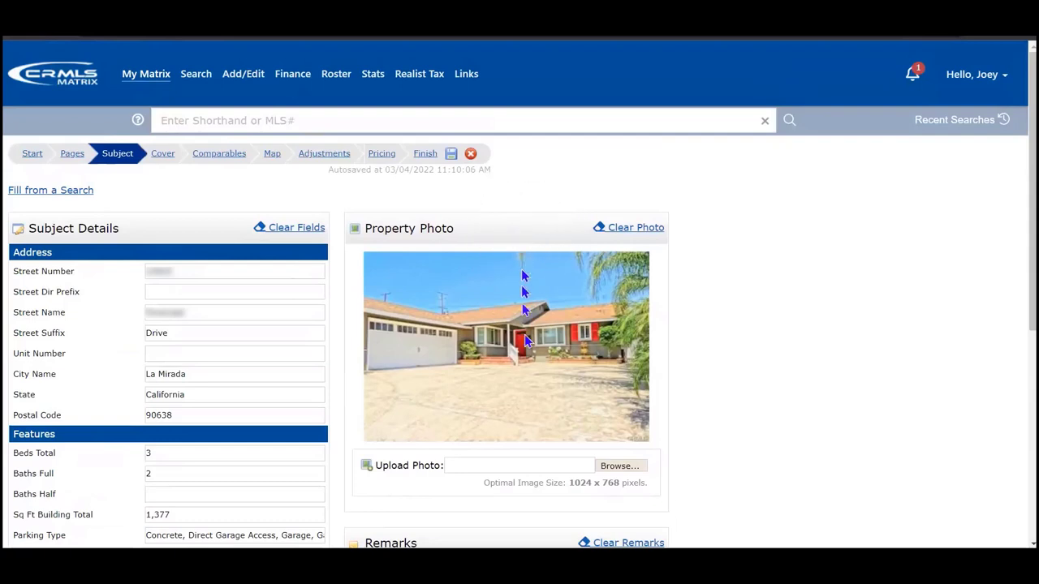
click(560, 466)
click(561, 465)
scroll(560, 465, down, 3)
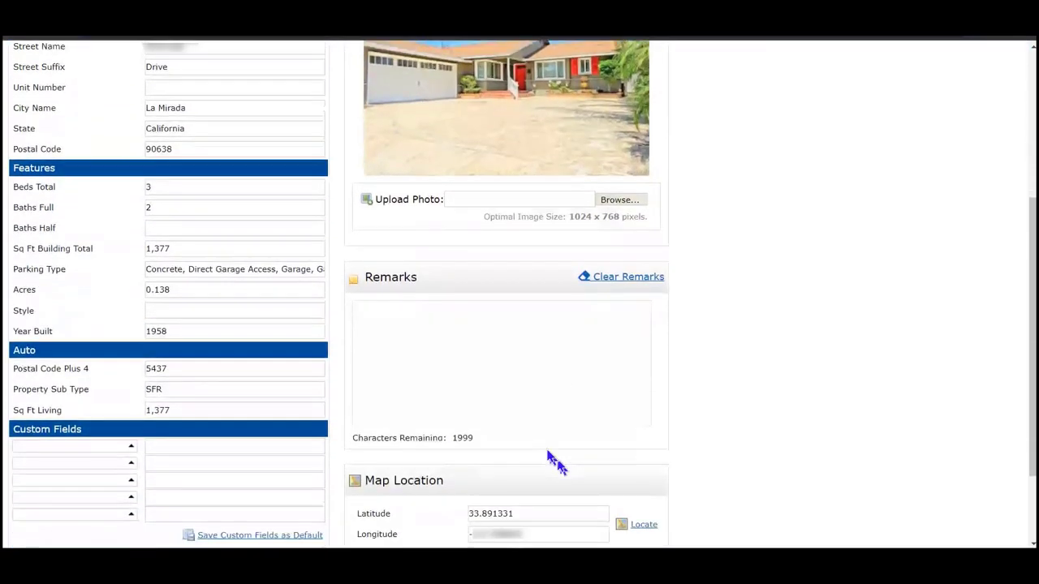
click(403, 329)
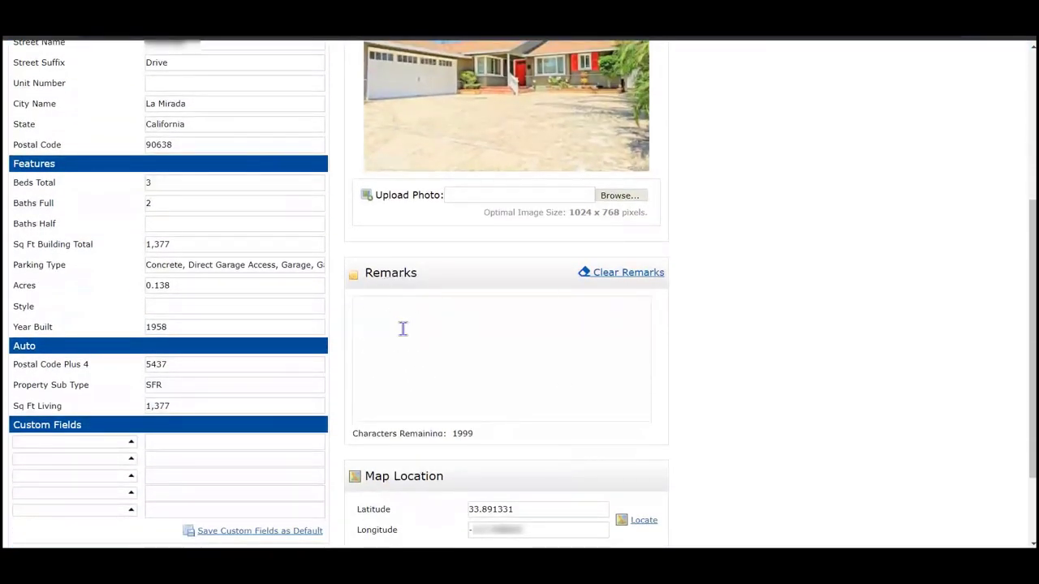
scroll(400, 328, up, 3)
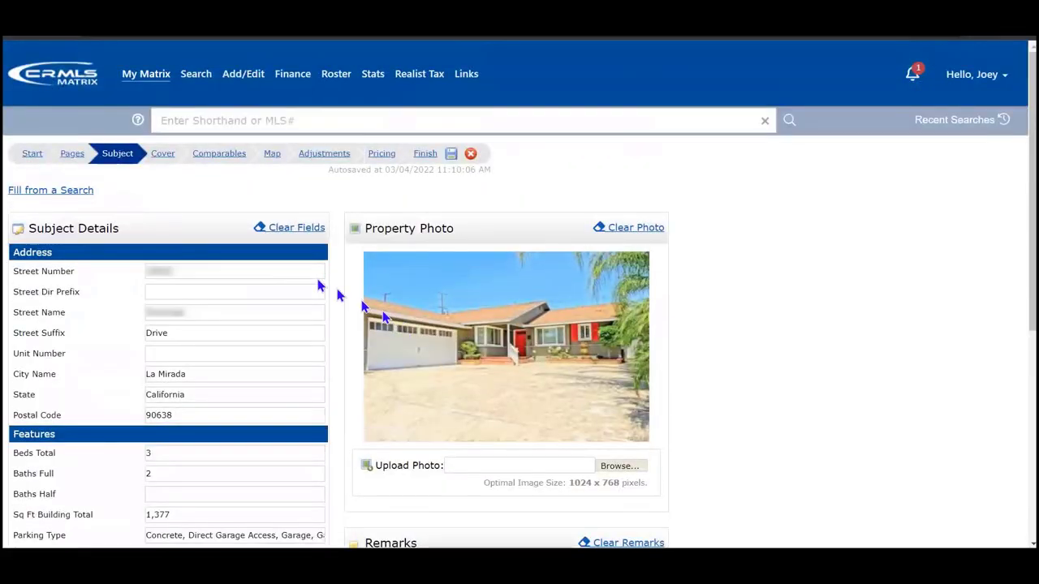
click(162, 156)
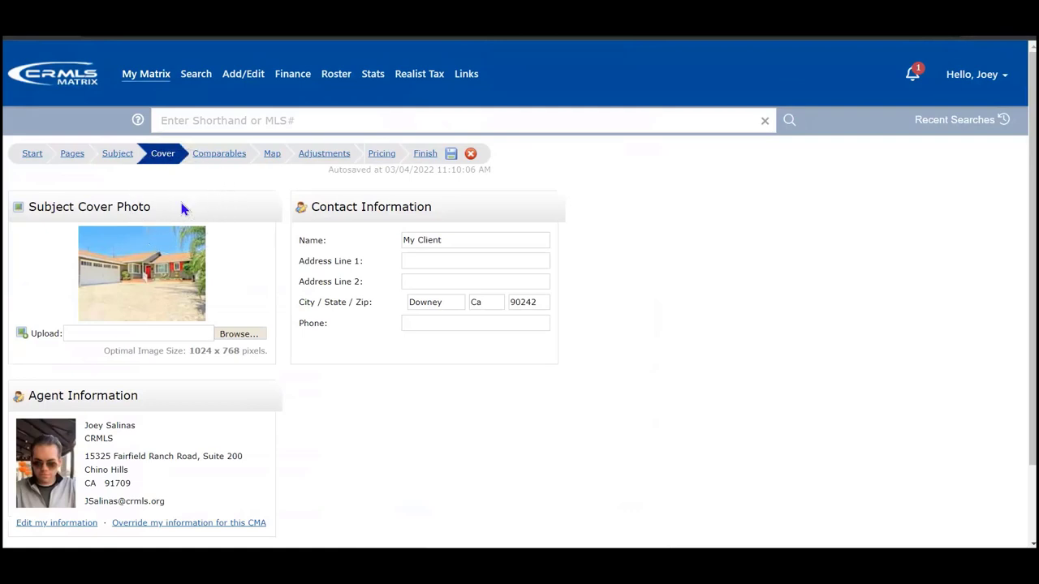
click(189, 334)
click(470, 205)
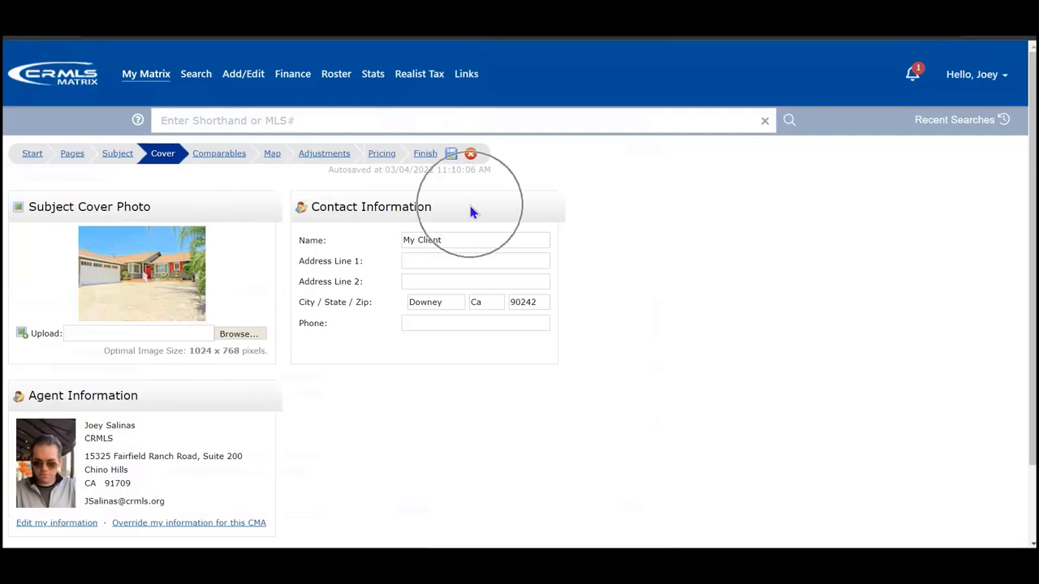
scroll(470, 205, down, 2)
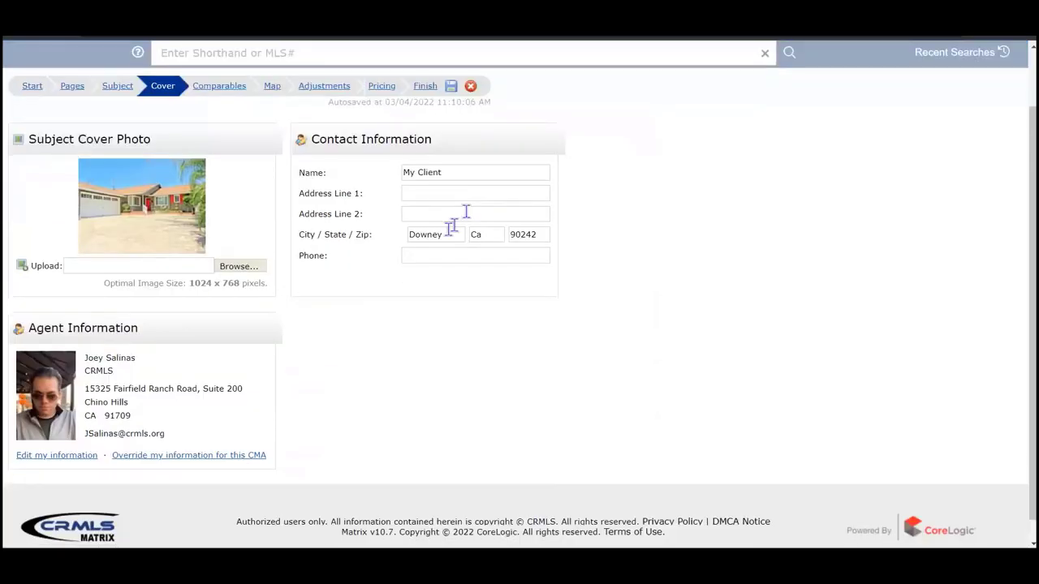
click(162, 336)
click(71, 457)
- Go to the Comparables step and open the Add from Listings search
click(219, 95)
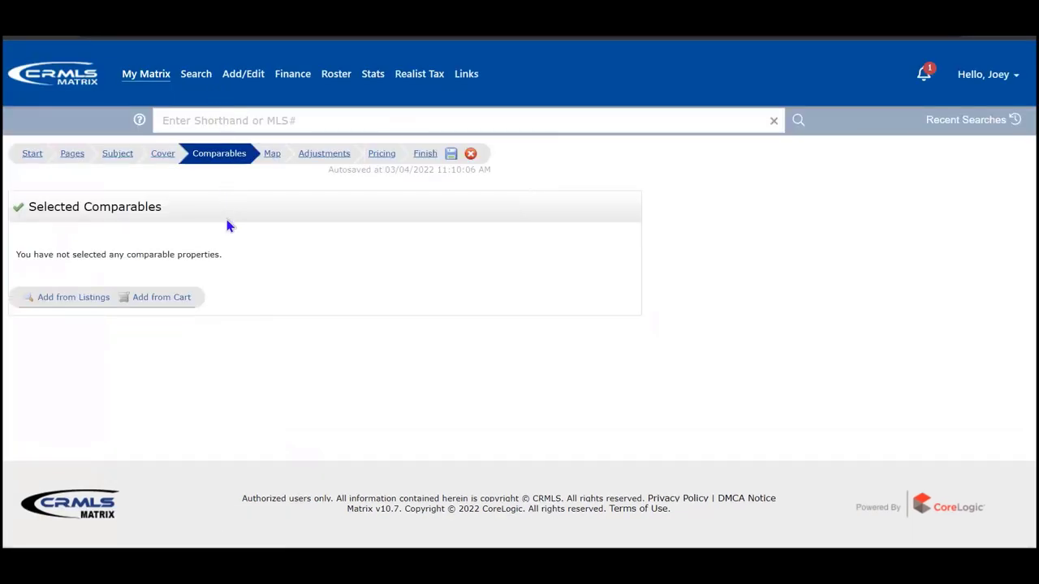
click(186, 302)
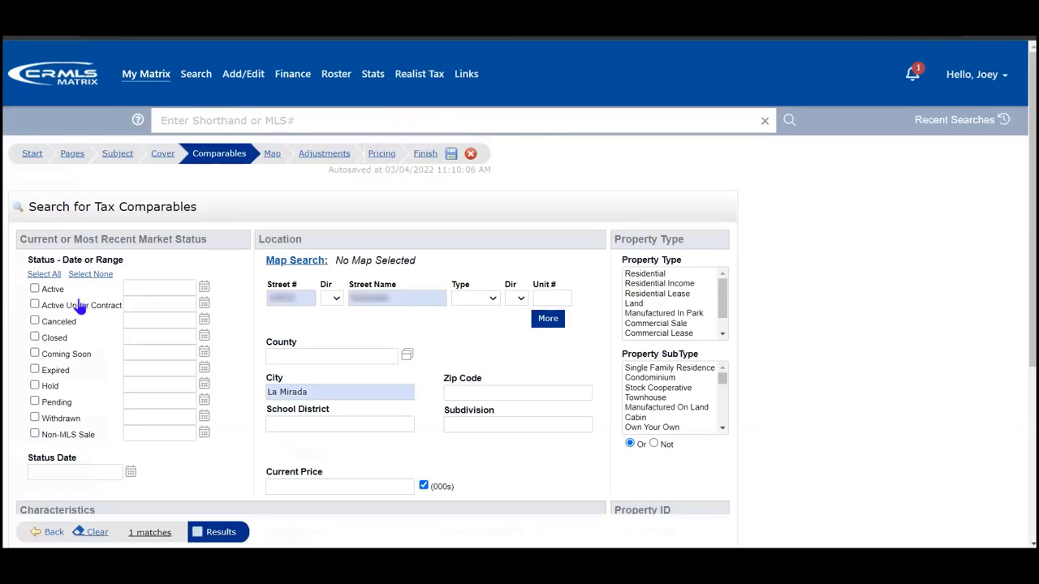
- Clear the street number and street name from the comparables search
click(301, 302)
click(400, 297)
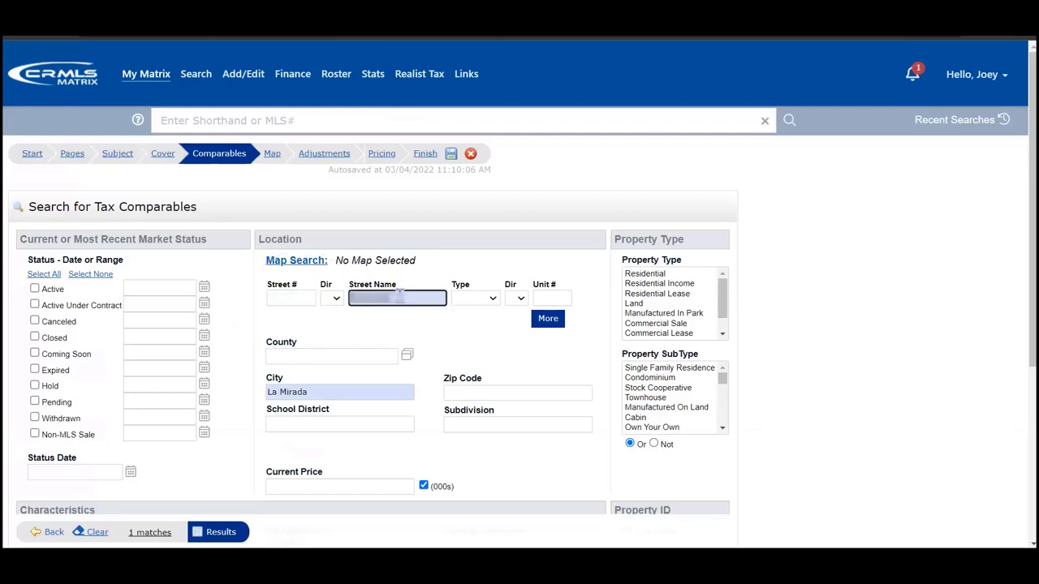
key(BackSpace)
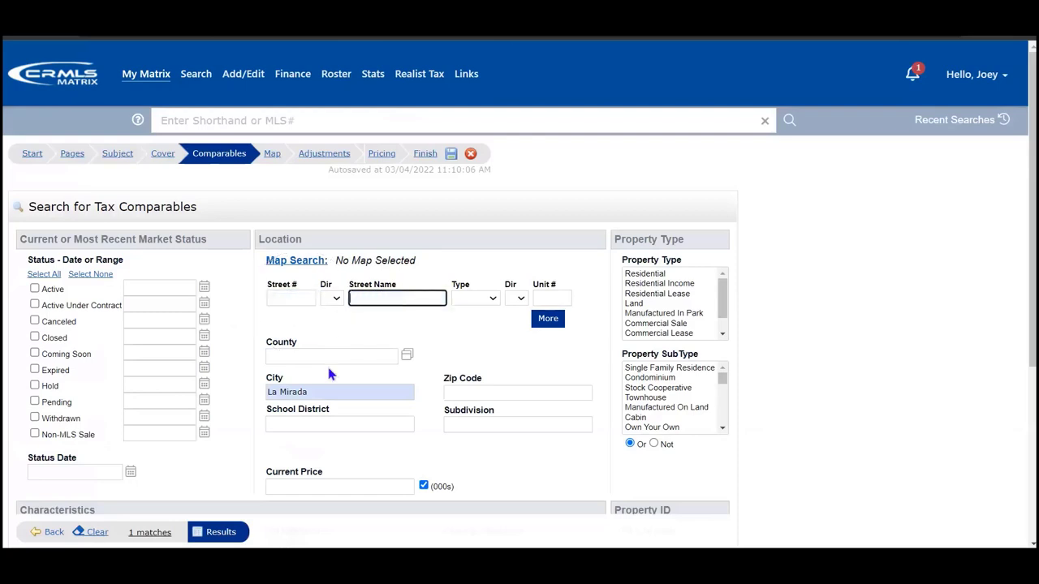
click(323, 368)
click(146, 270)
- Include Active listings, plus Closed and Non-MLS Sale within 0-30 days
click(35, 289)
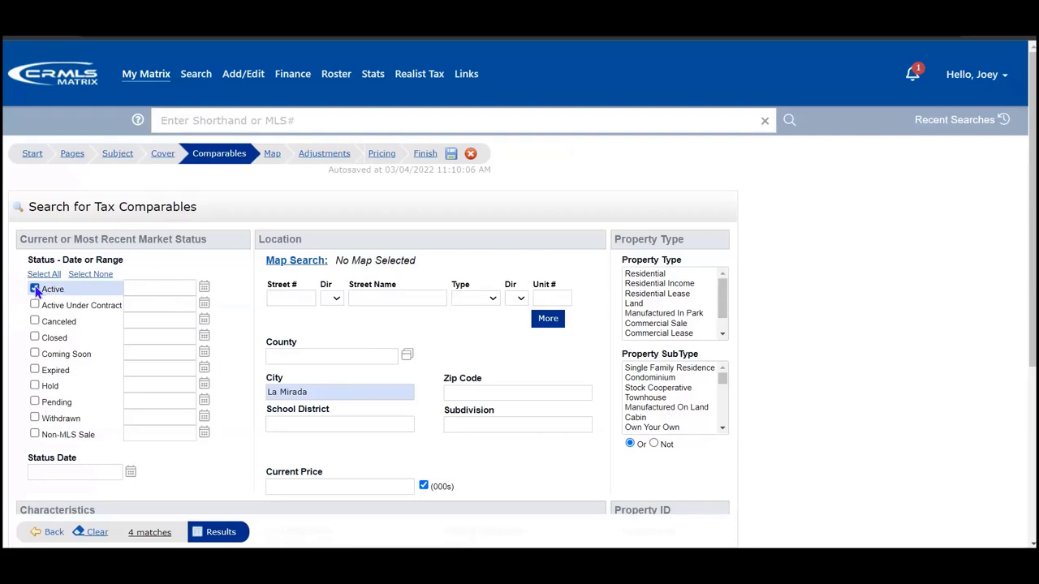
click(35, 338)
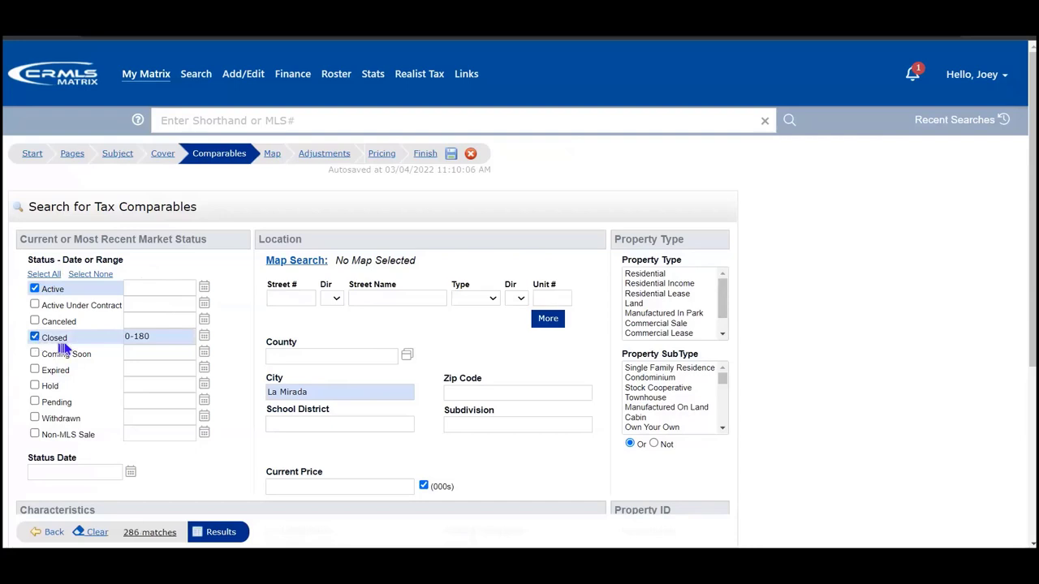
click(164, 335)
click(157, 335)
double_click(156, 336)
text(30)
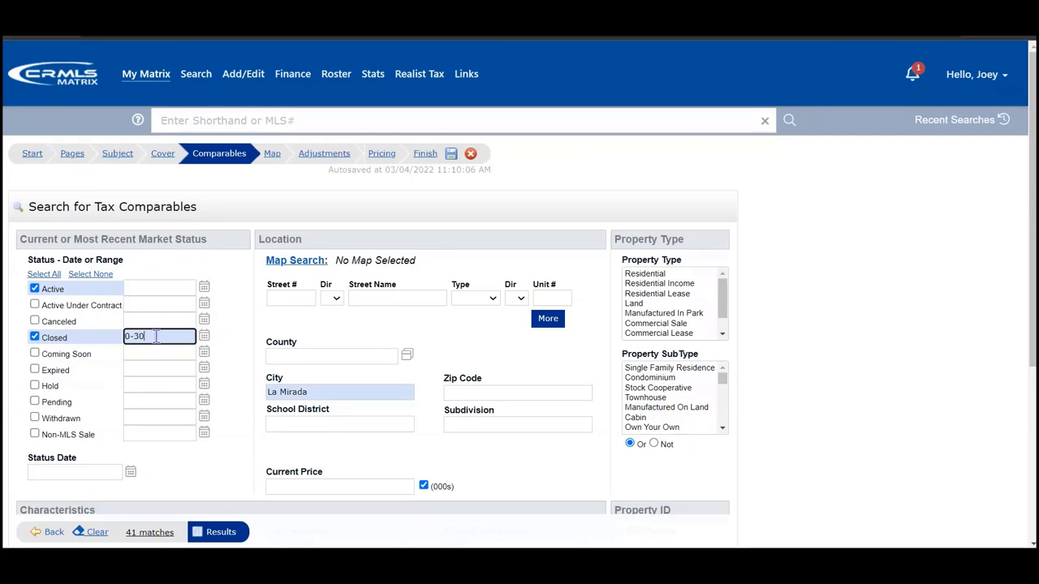
click(34, 436)
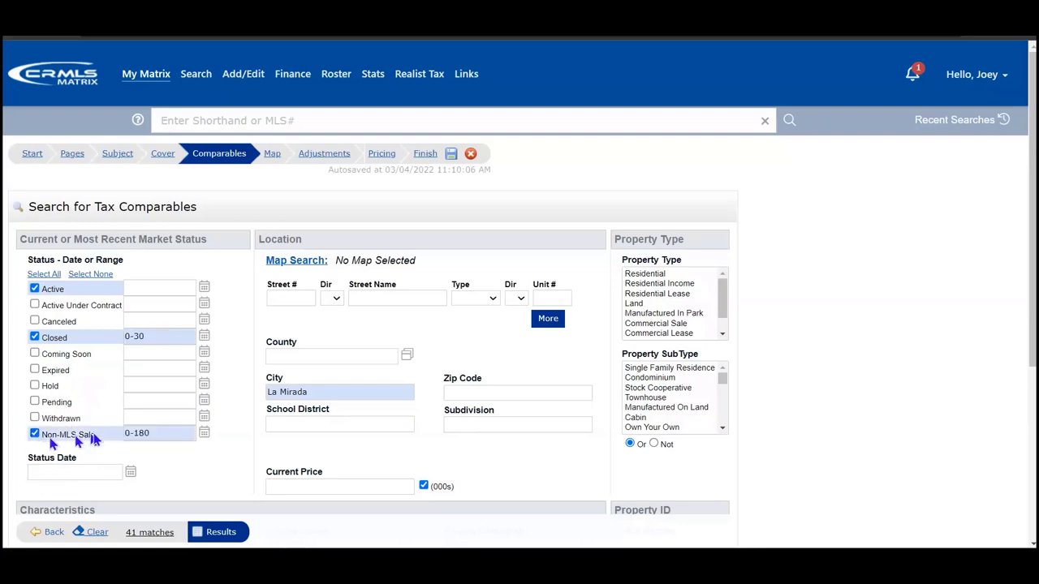
double_click(163, 432)
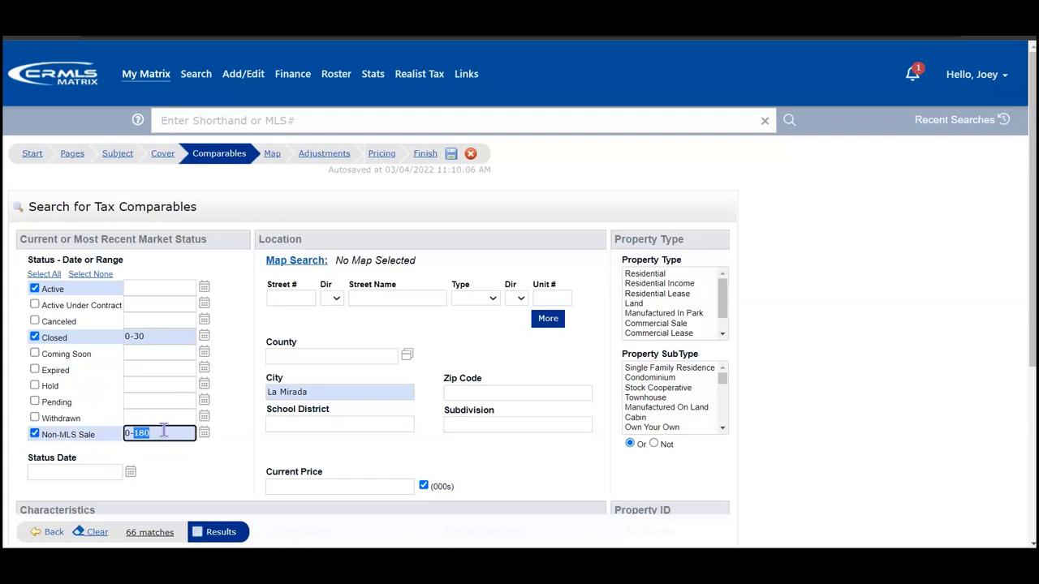
text(30)
- Limit the search to Residential, Single Family Residence properties
click(608, 278)
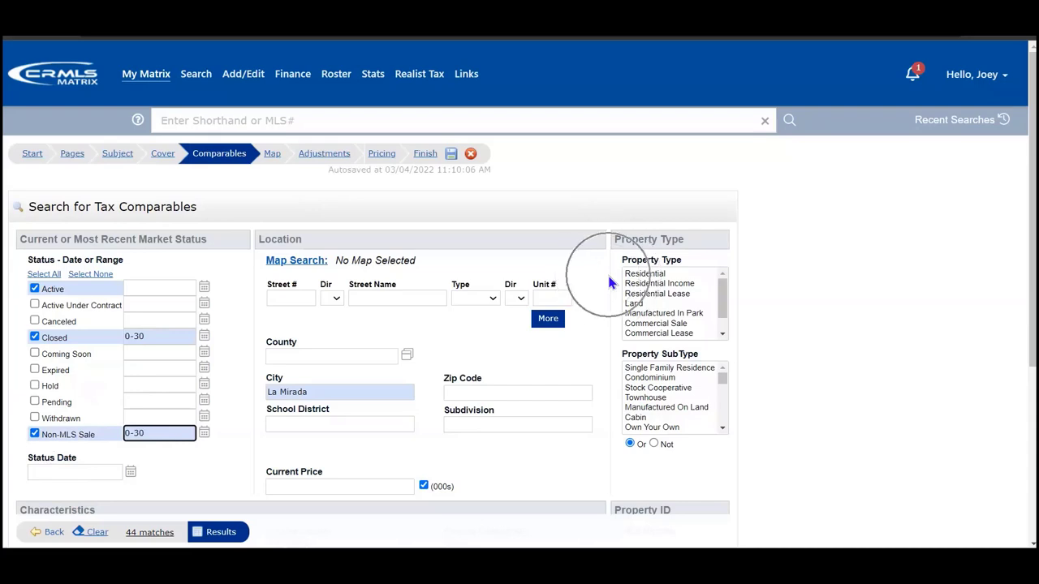
click(644, 276)
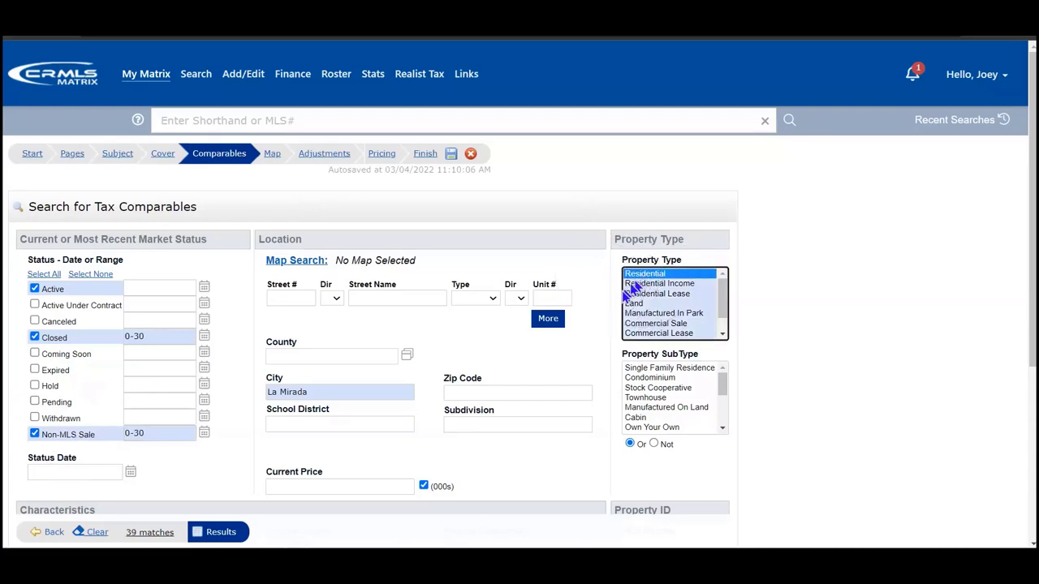
click(603, 351)
click(647, 369)
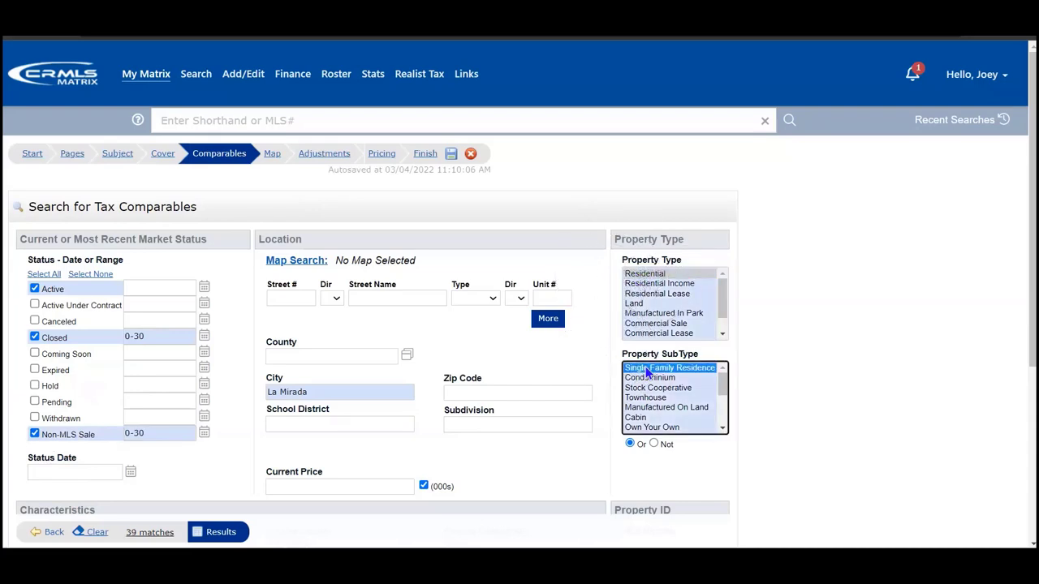
scroll(607, 371, down, 5)
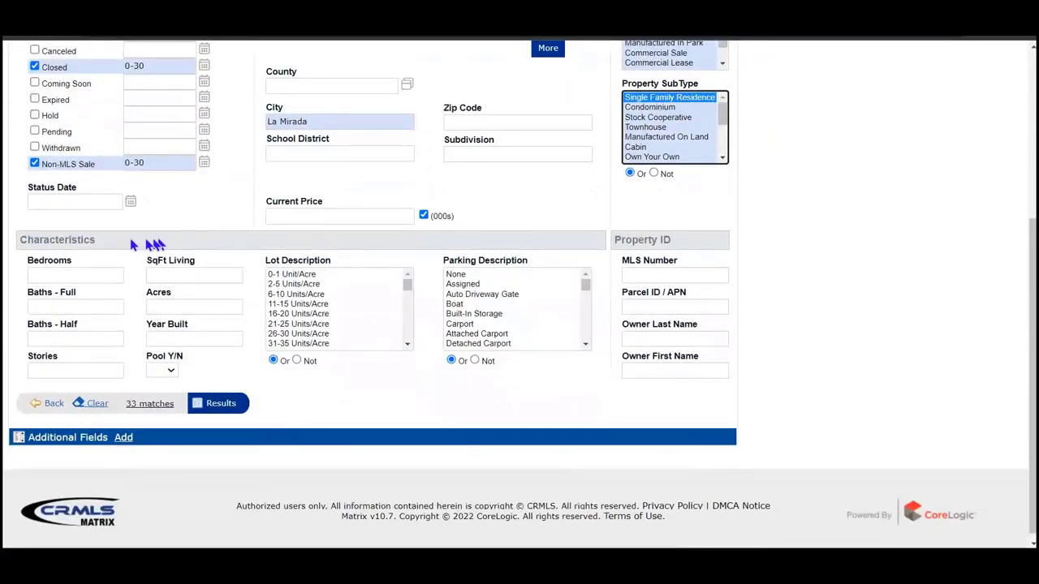
- Require 3+ bedrooms and 2+ full baths, then show the 33 results
click(105, 239)
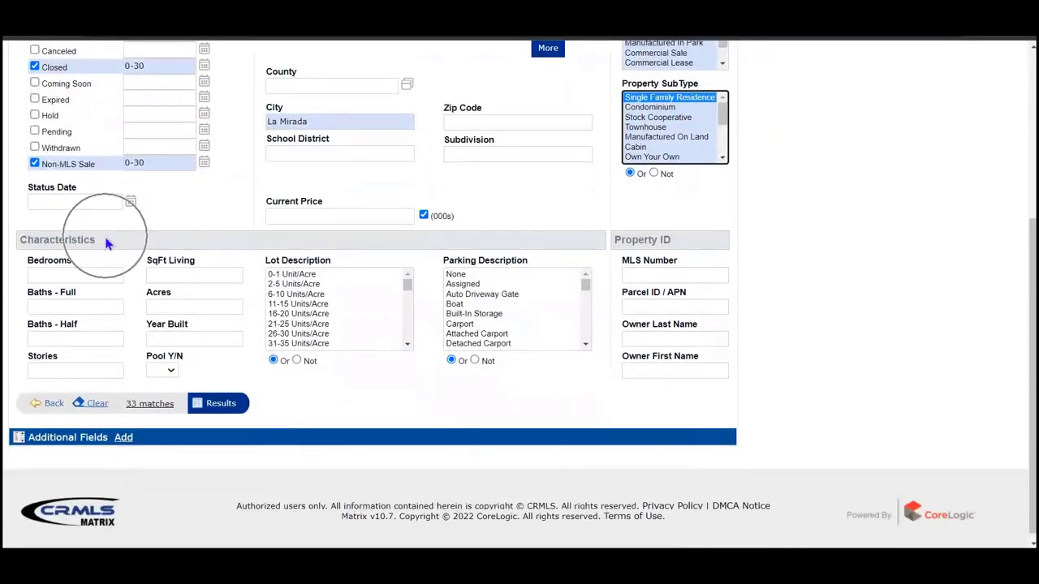
click(79, 272)
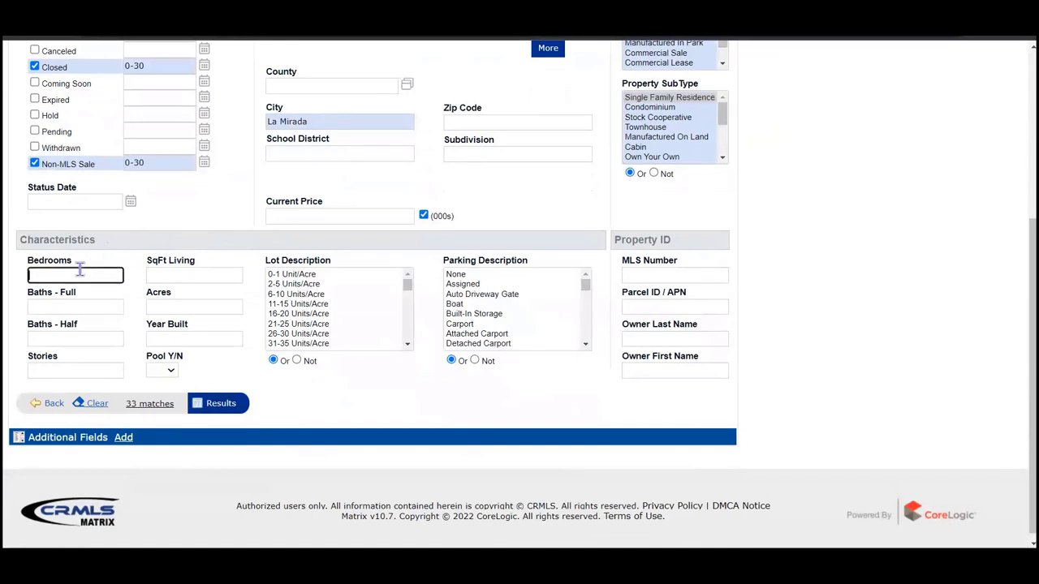
text(3+)
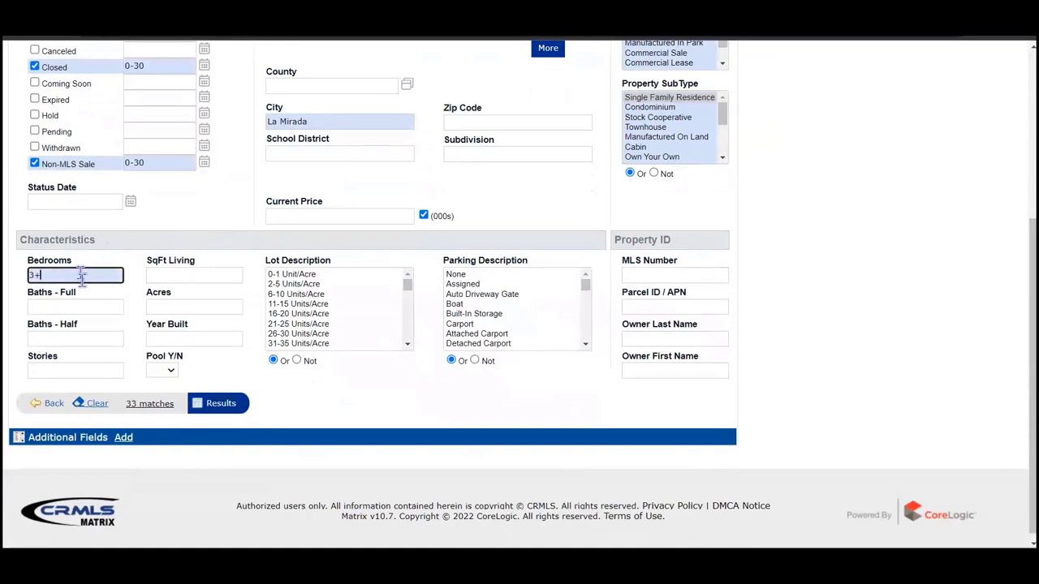
click(69, 305)
text(2+)
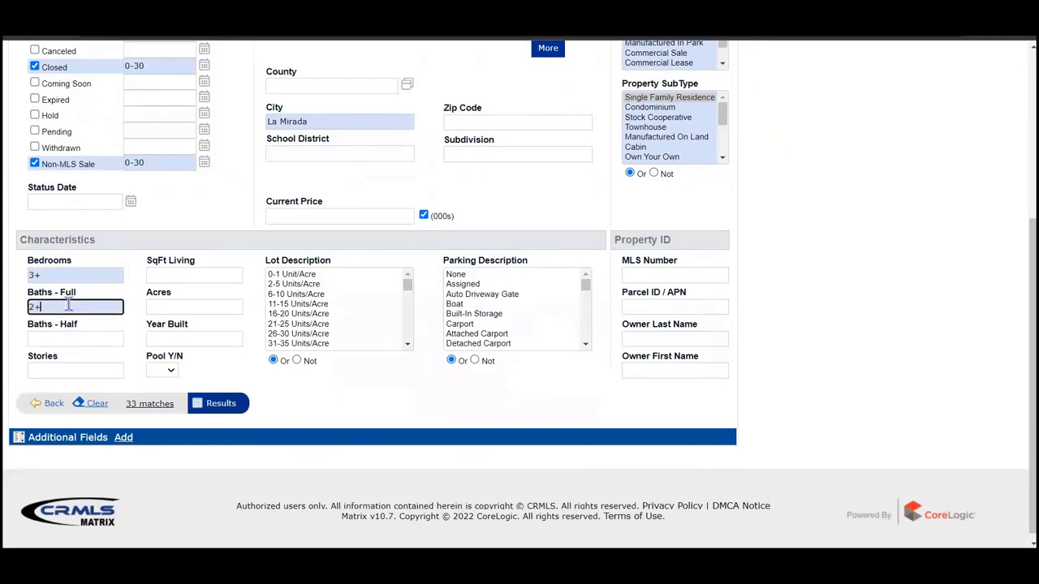
click(69, 304)
click(213, 410)
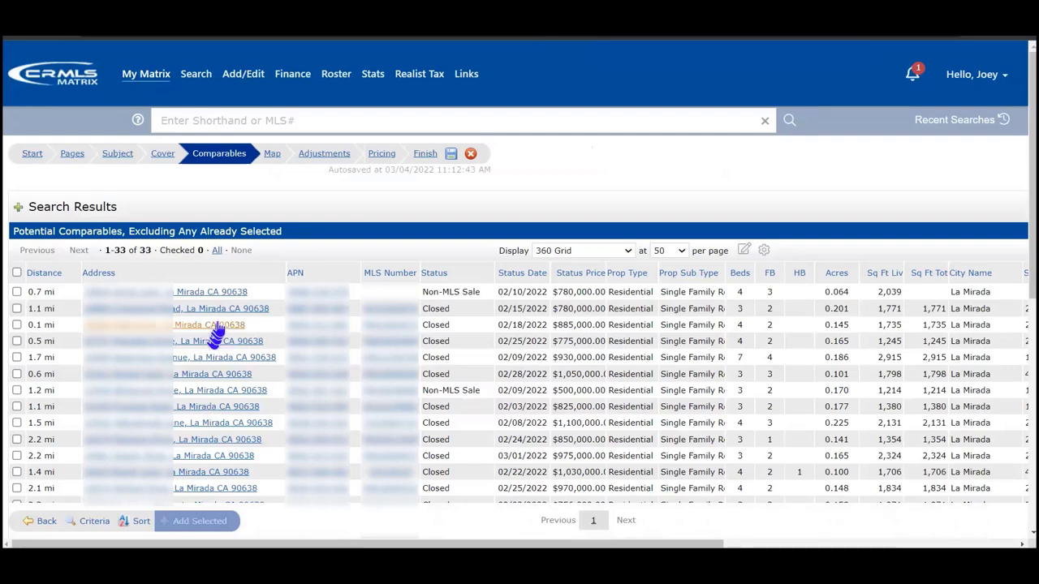
- Sort results by status and check seven comparables: one active, four closed, two Non-MLS sales
scroll(323, 221, down, 3)
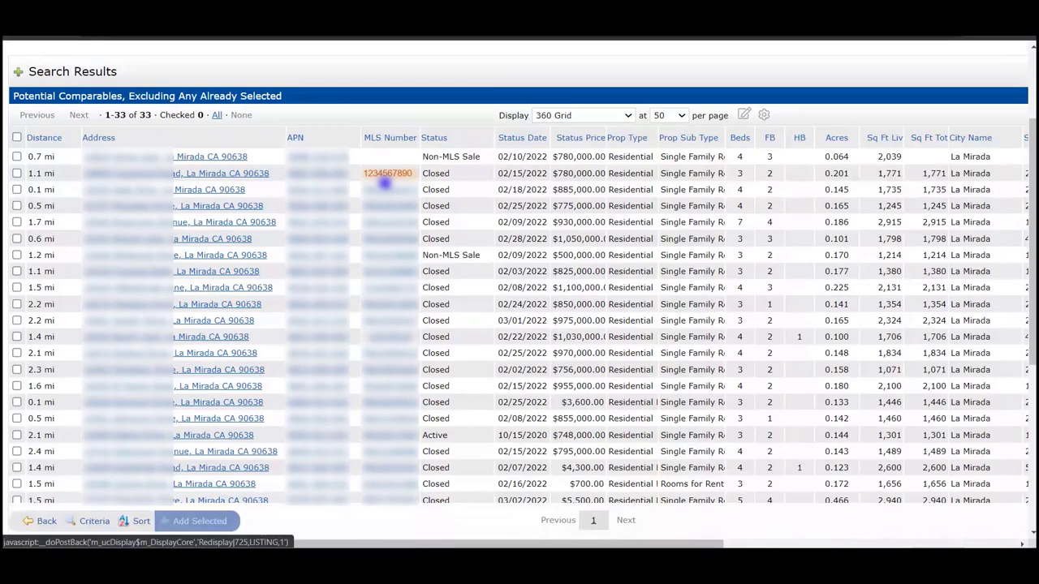
click(438, 144)
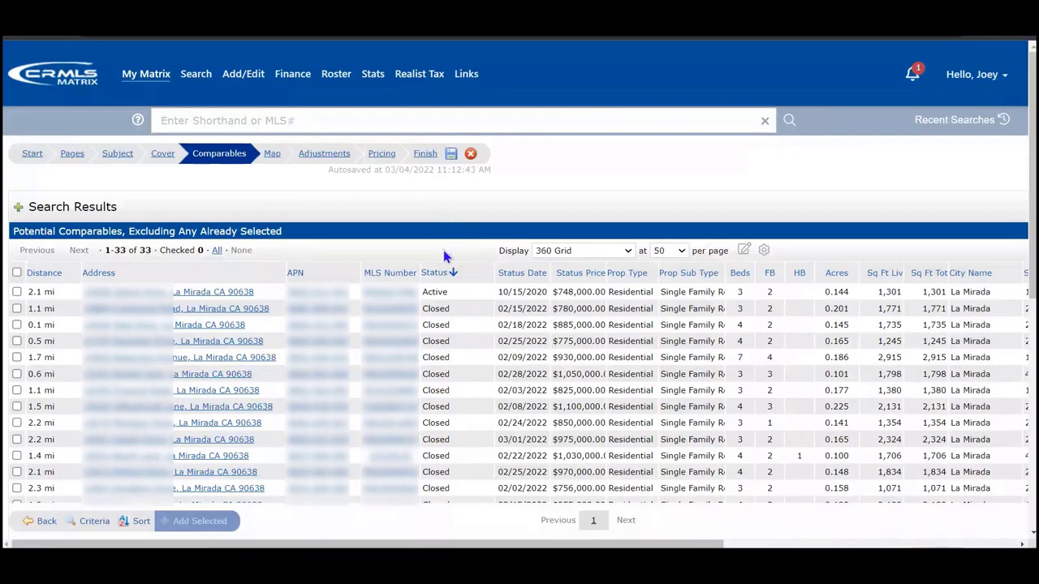
click(16, 293)
scroll(18, 297, down, 3)
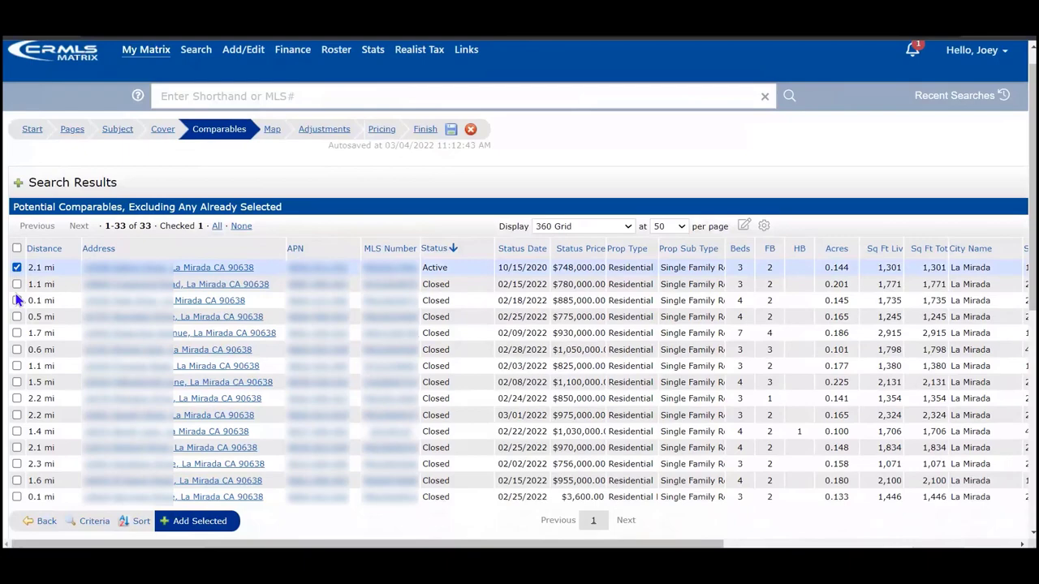
click(16, 288)
click(16, 304)
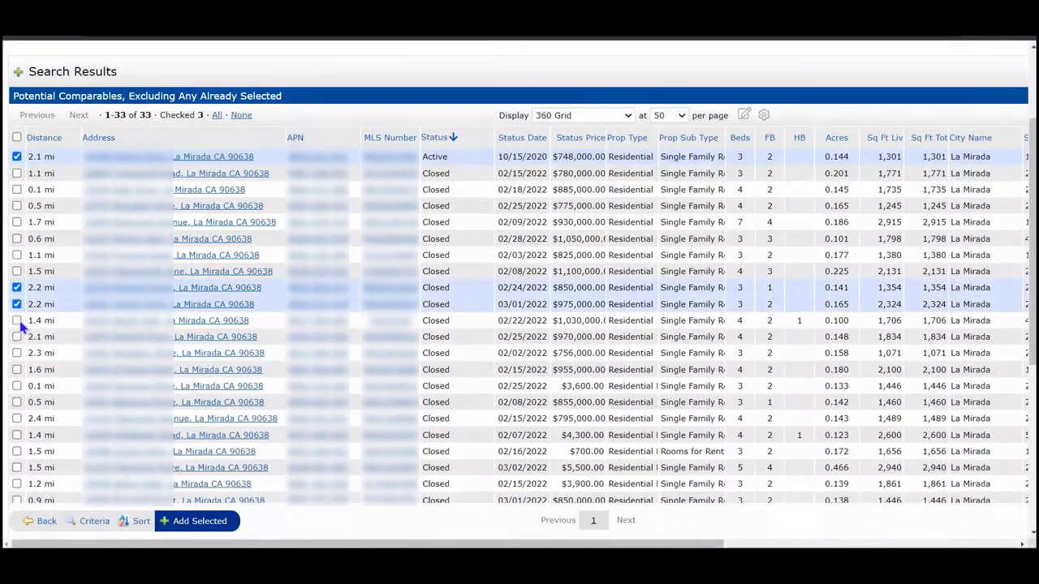
click(16, 319)
click(16, 336)
scroll(17, 344, down, 7)
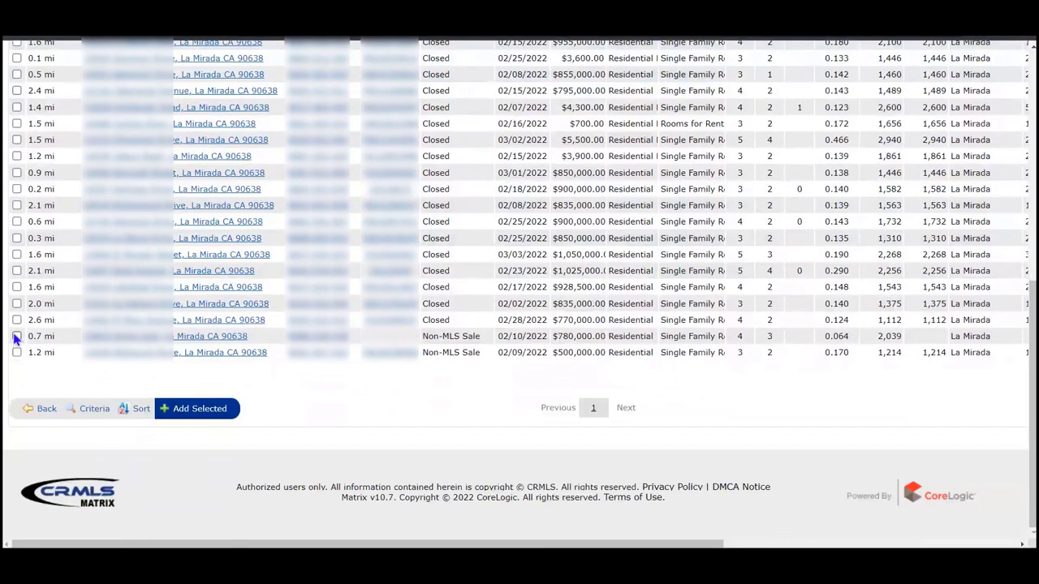
click(17, 336)
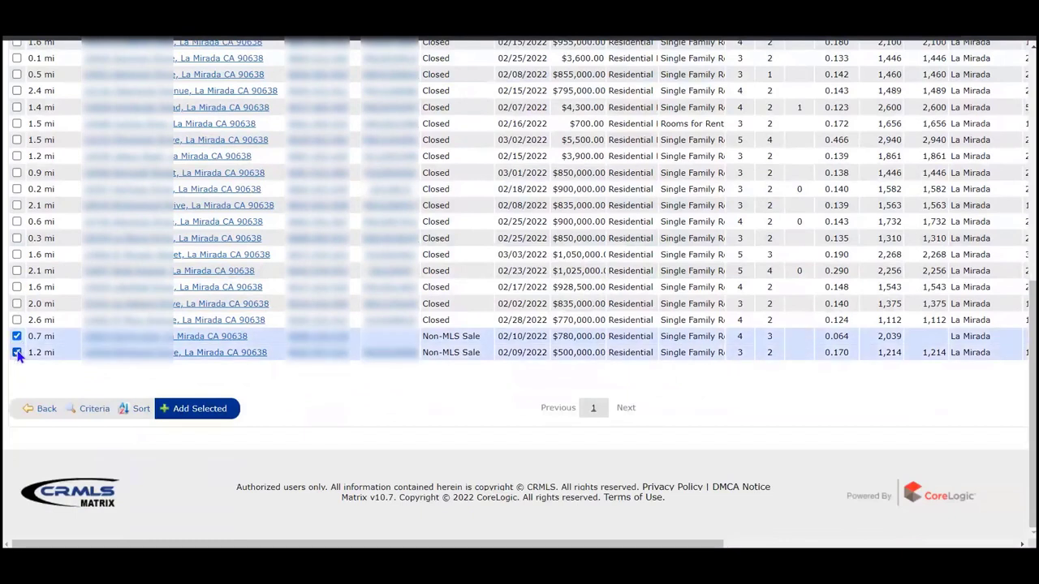
click(17, 352)
- Add the seven checked properties to the CMA as selected comparables
click(203, 416)
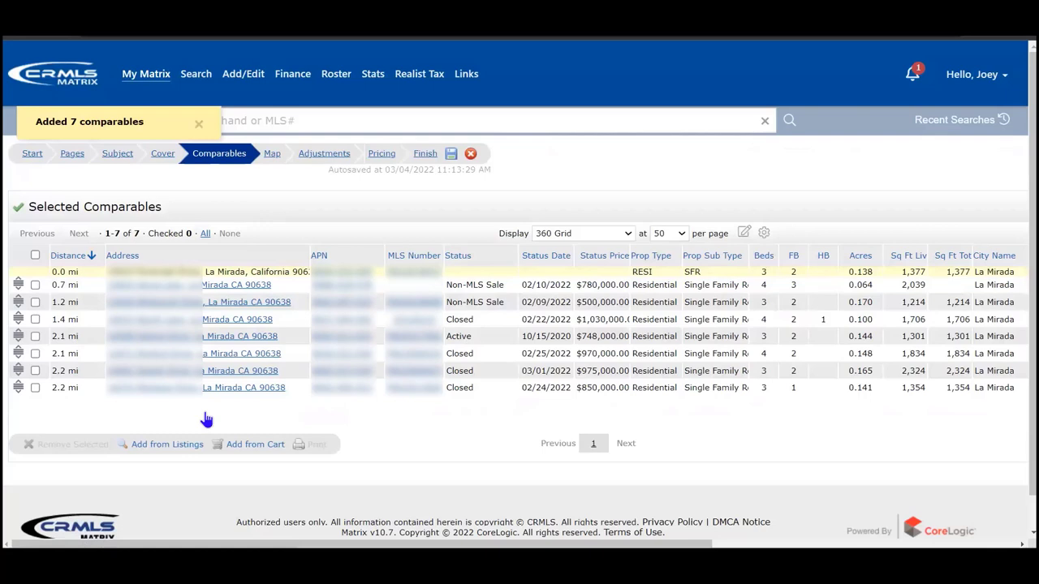
click(274, 156)
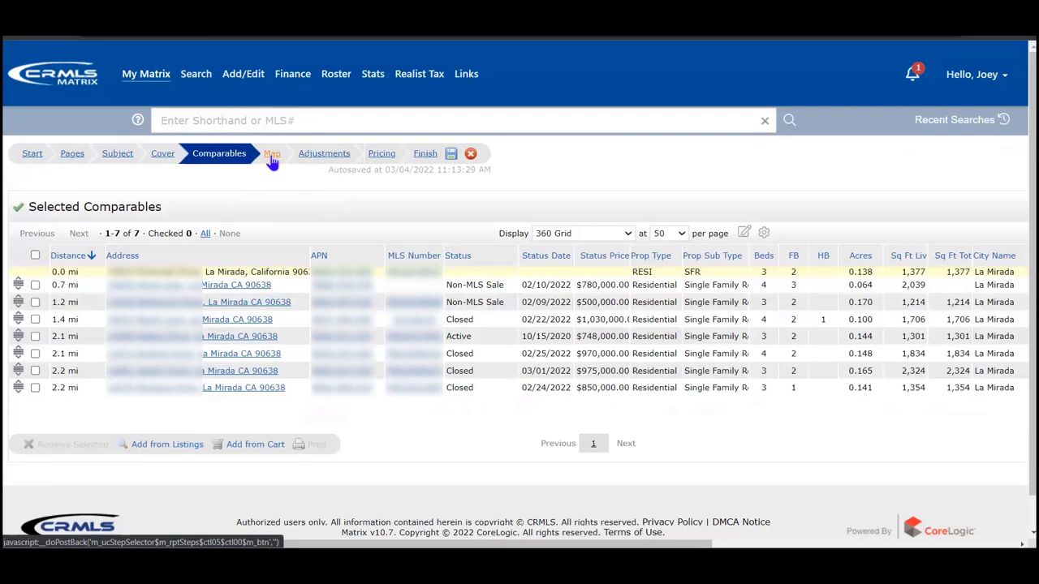
- Check the comparables map, then open Adjustment Details for the seven comparables (median 850,000)
click(272, 156)
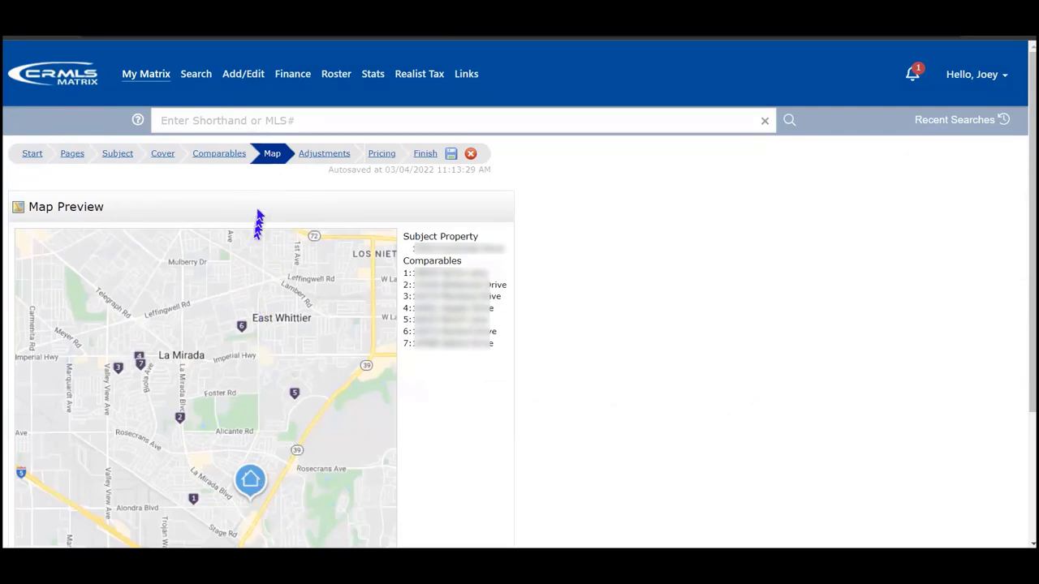
click(324, 156)
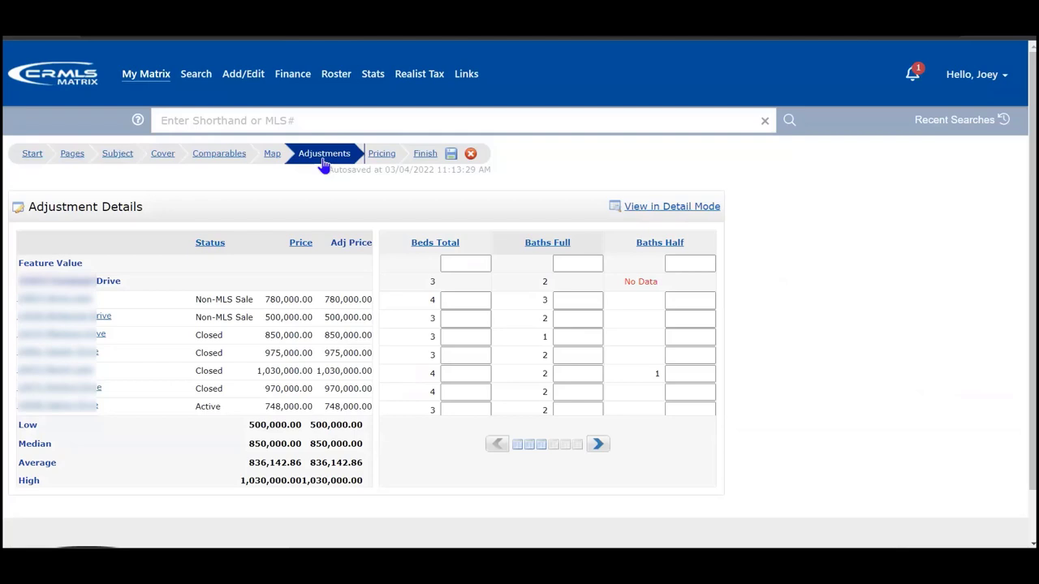
- Review the Pricing Summary, Suggested List Price and Notes for the prices from 500,000 to 1,030,000
click(379, 159)
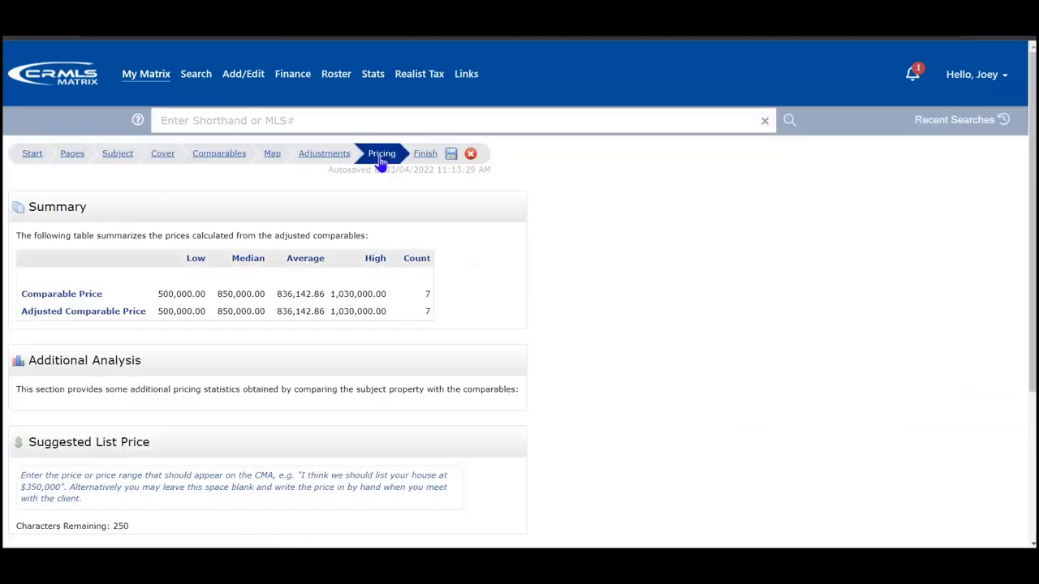
click(119, 204)
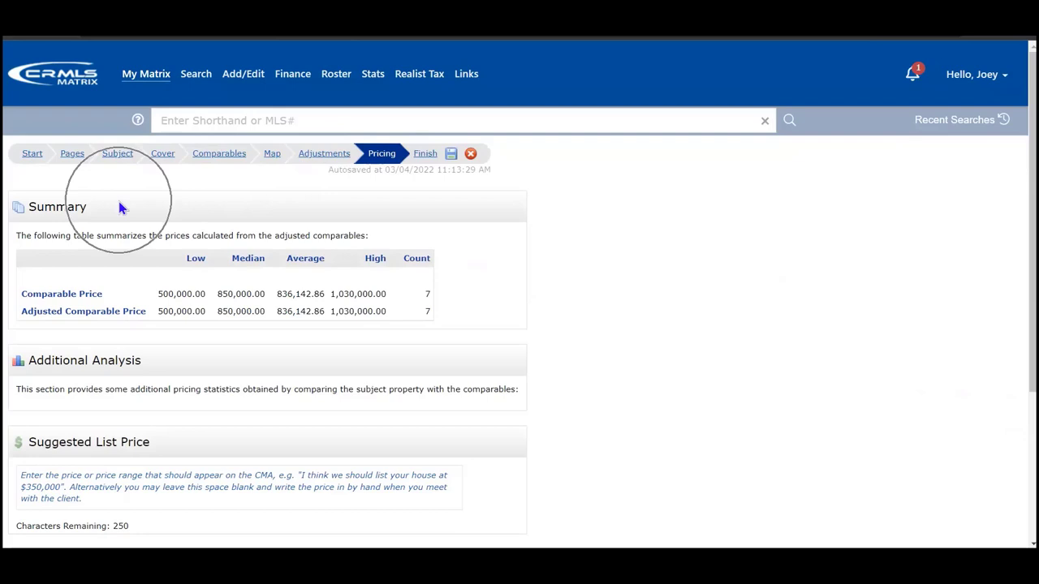
click(107, 292)
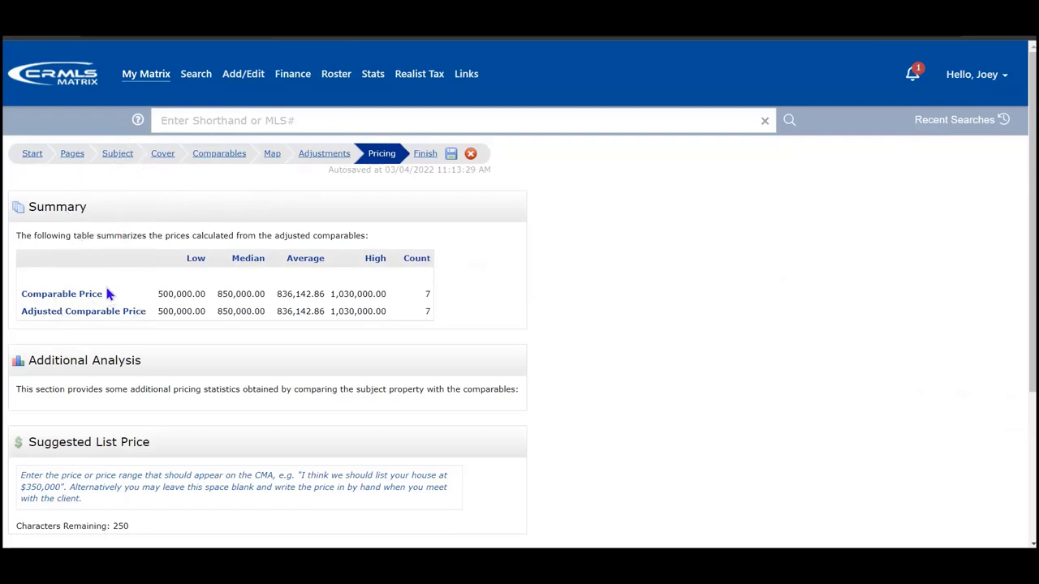
scroll(109, 294, down, 2)
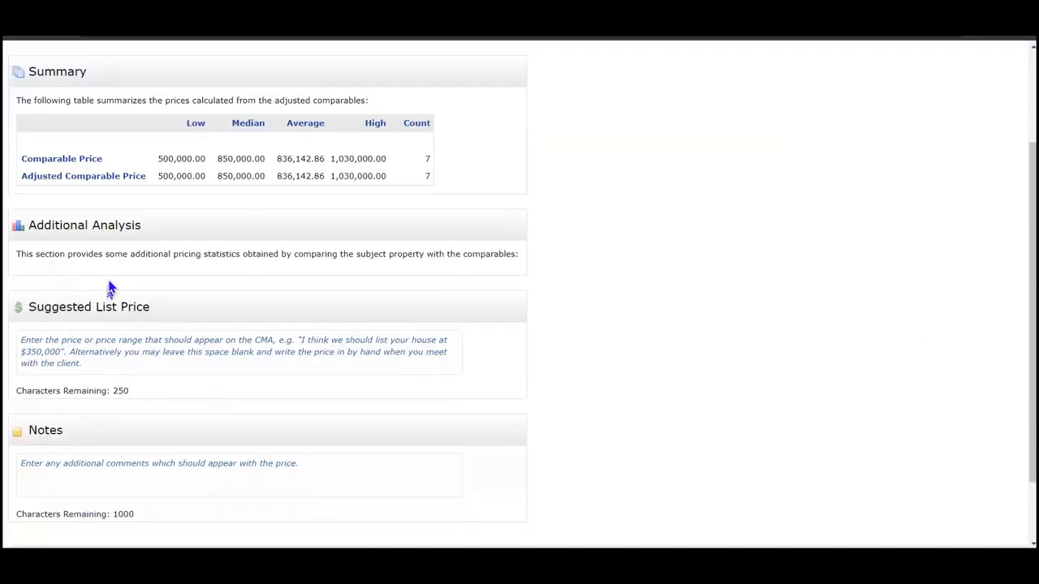
scroll(118, 254, down, 1)
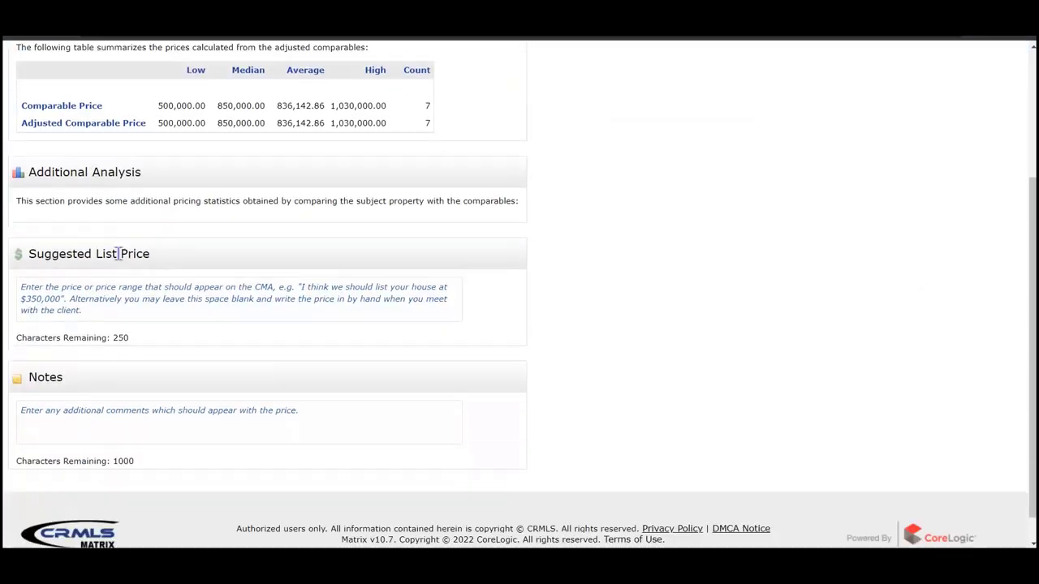
click(178, 246)
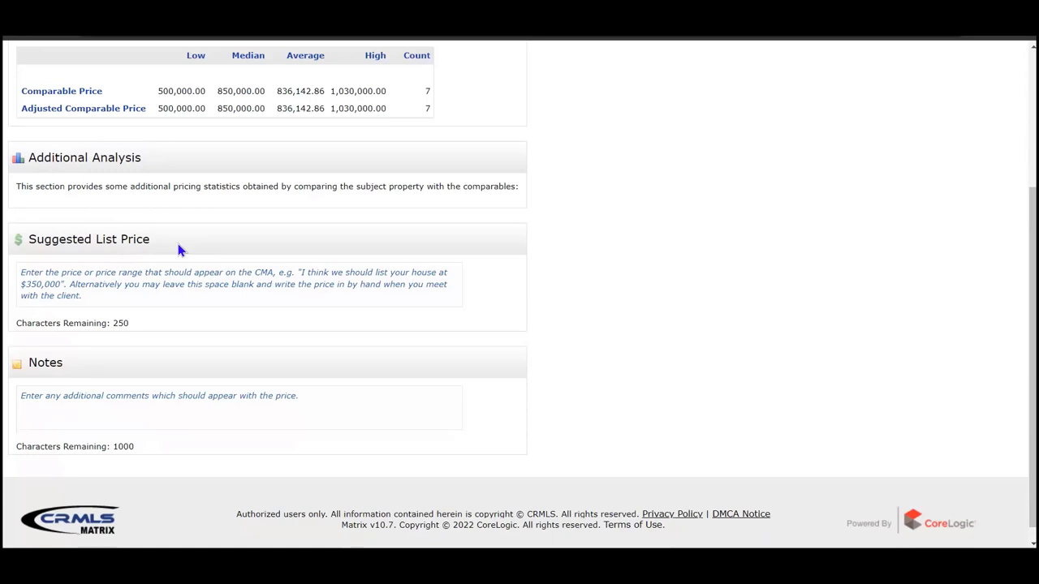
click(107, 366)
scroll(222, 375, up, 3)
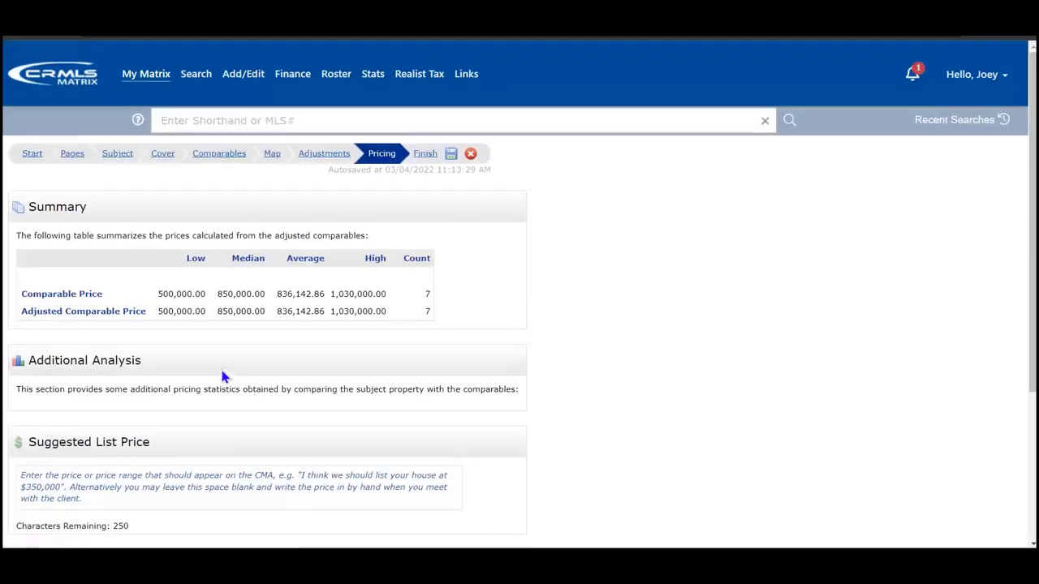
- Finish the My Client CMA, generate its 19-page PDF report, and show the saved CMAs list
click(420, 159)
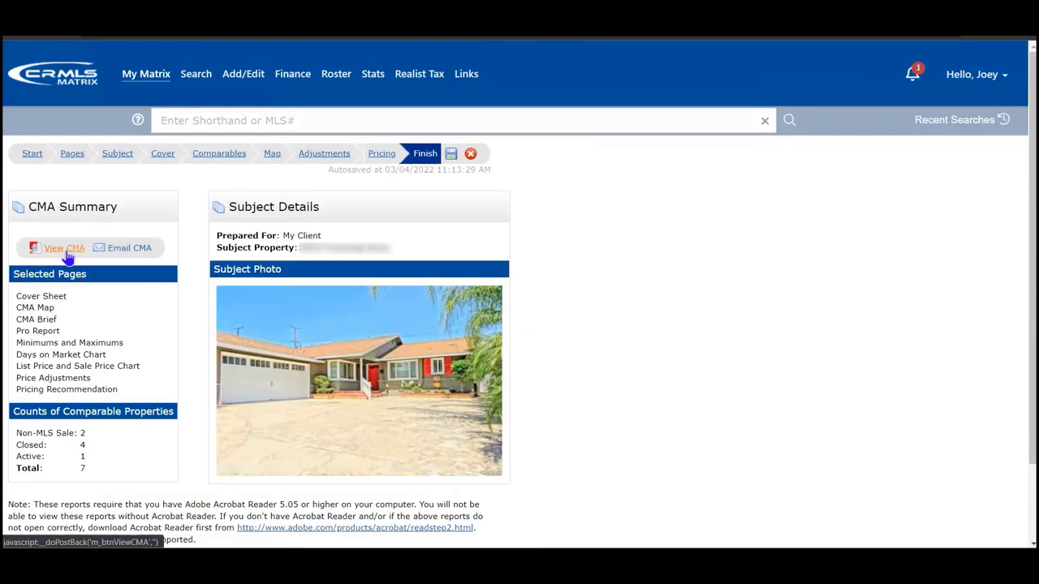
click(113, 254)
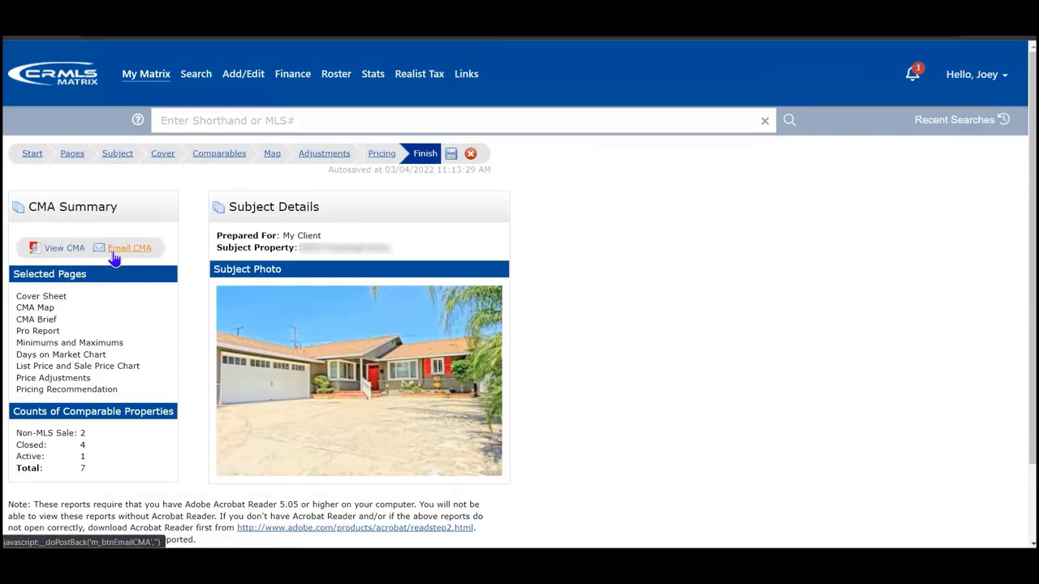
click(72, 260)
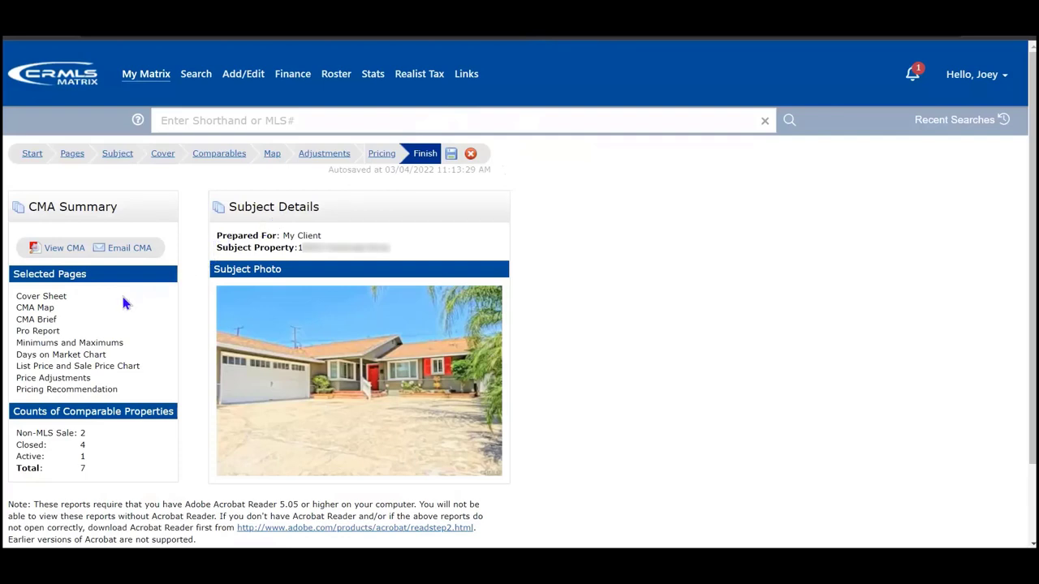
click(148, 79)
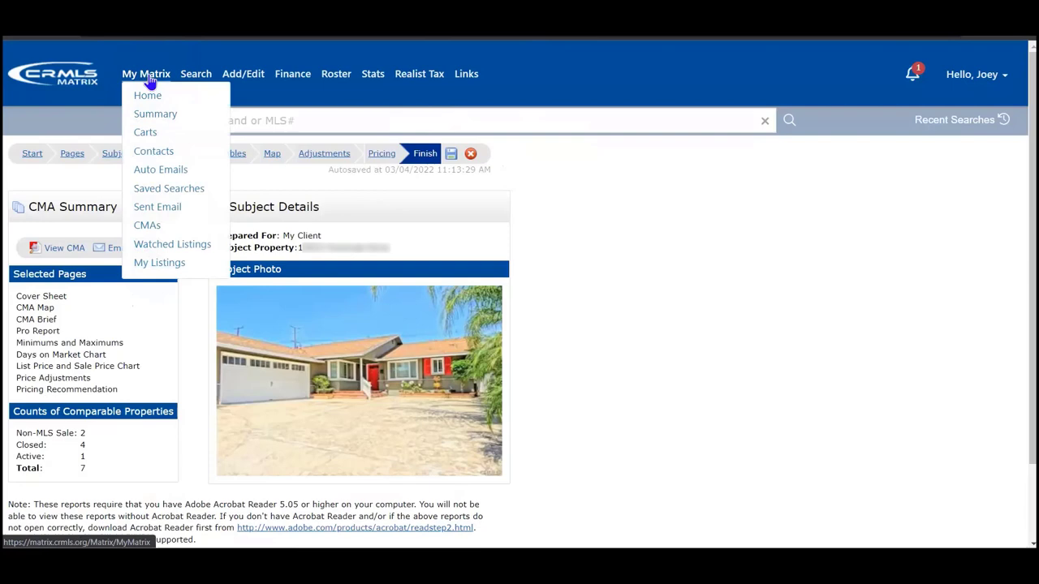
click(184, 226)
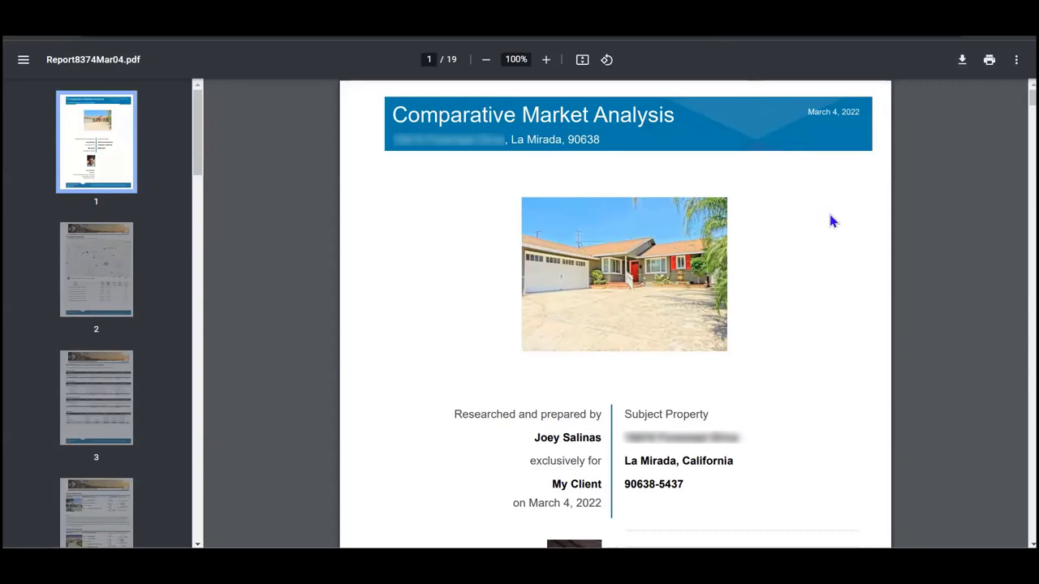
- Scroll the PDF report from page 1 to page 3's summary of 7 comparables
scroll(832, 219, down, 15)
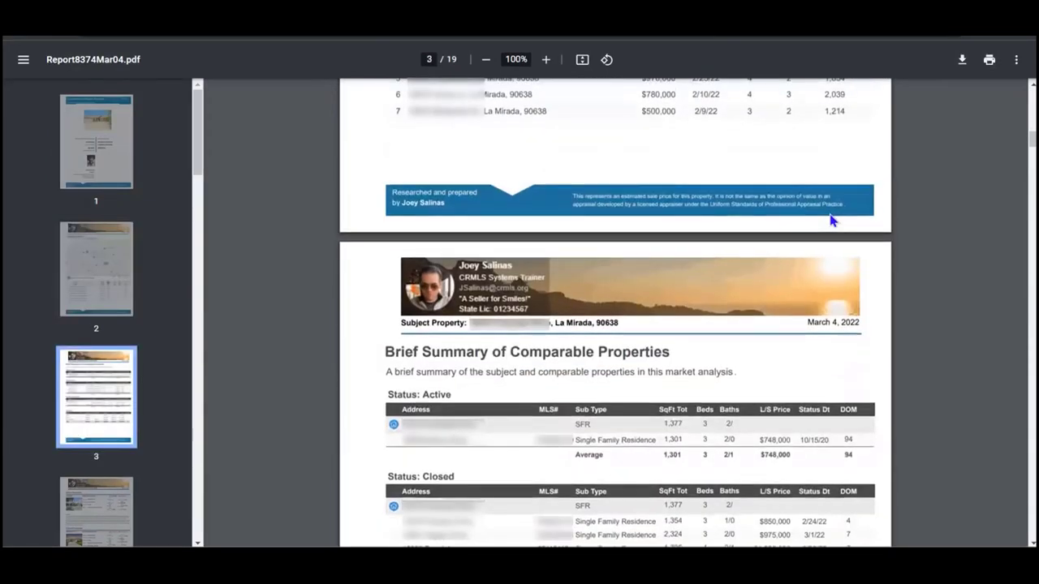
scroll(830, 219, down, 5)
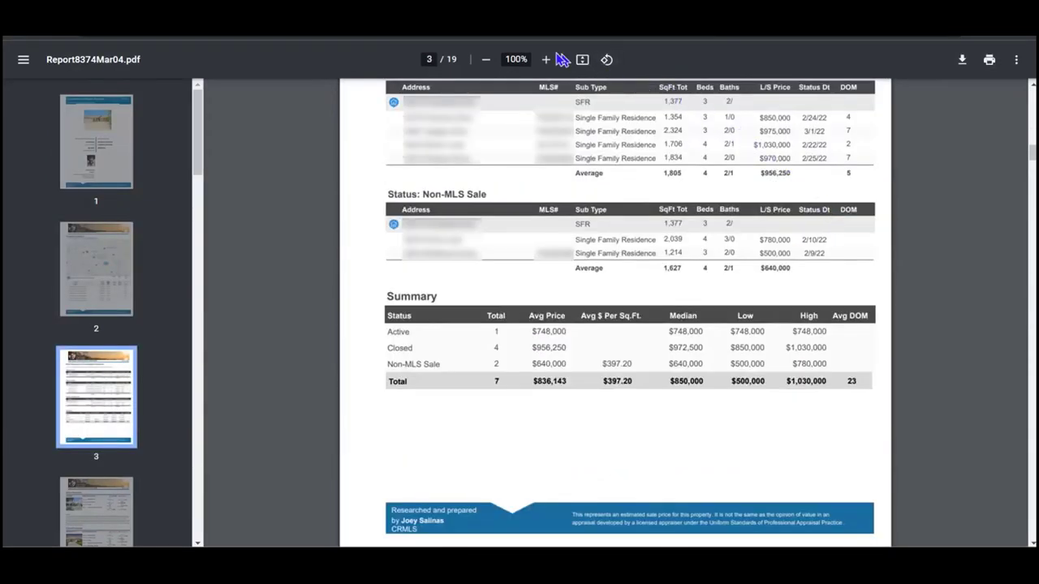